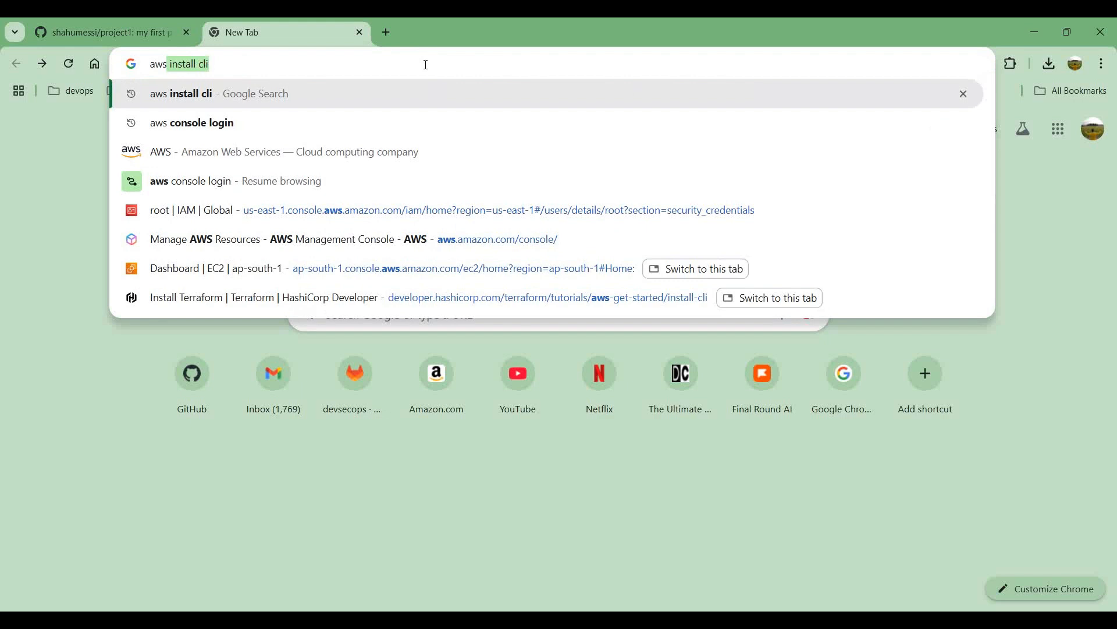
Step: Search the web for "aws console login" and open the AWS login page
key("Down")
key("Return")
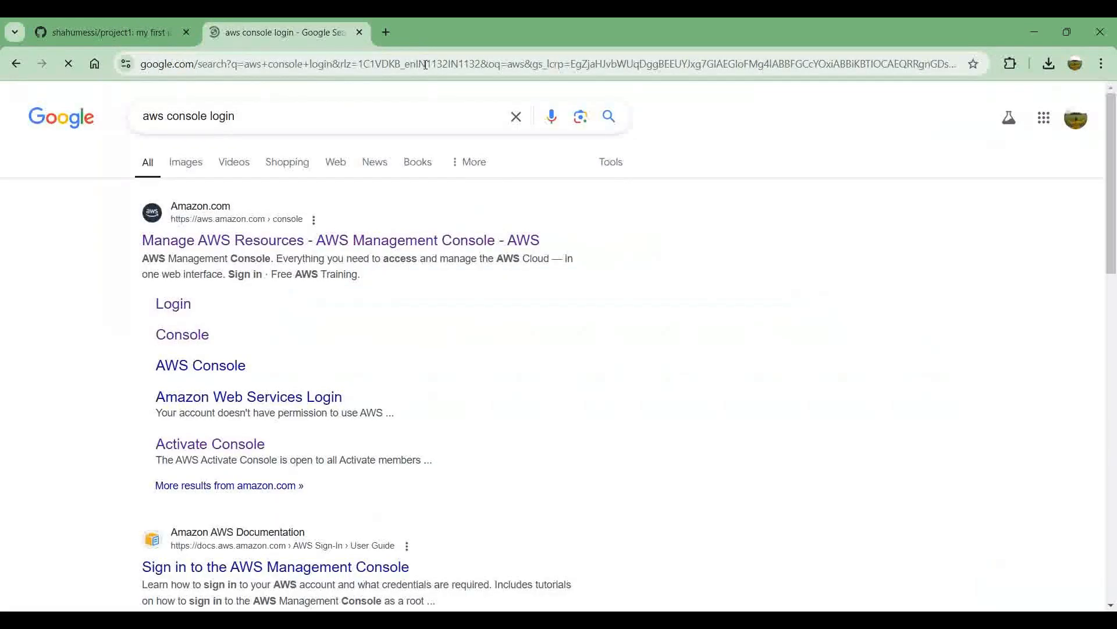
left_click(185, 307)
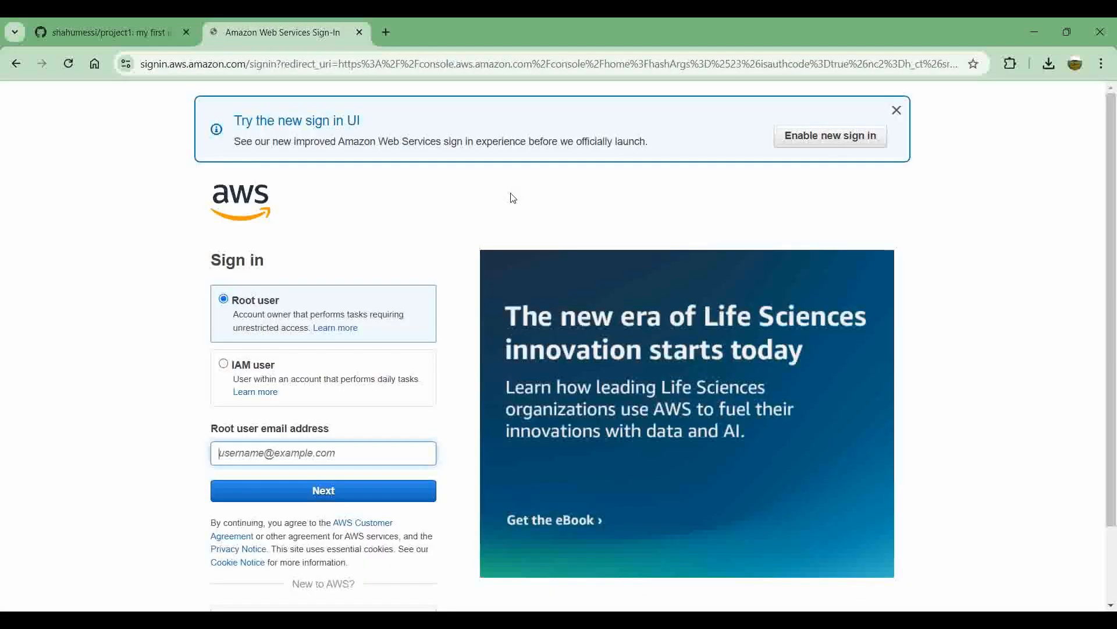
Step: Sign in to AWS as the root user with the account email, security check characters and account password
left_click(320, 491)
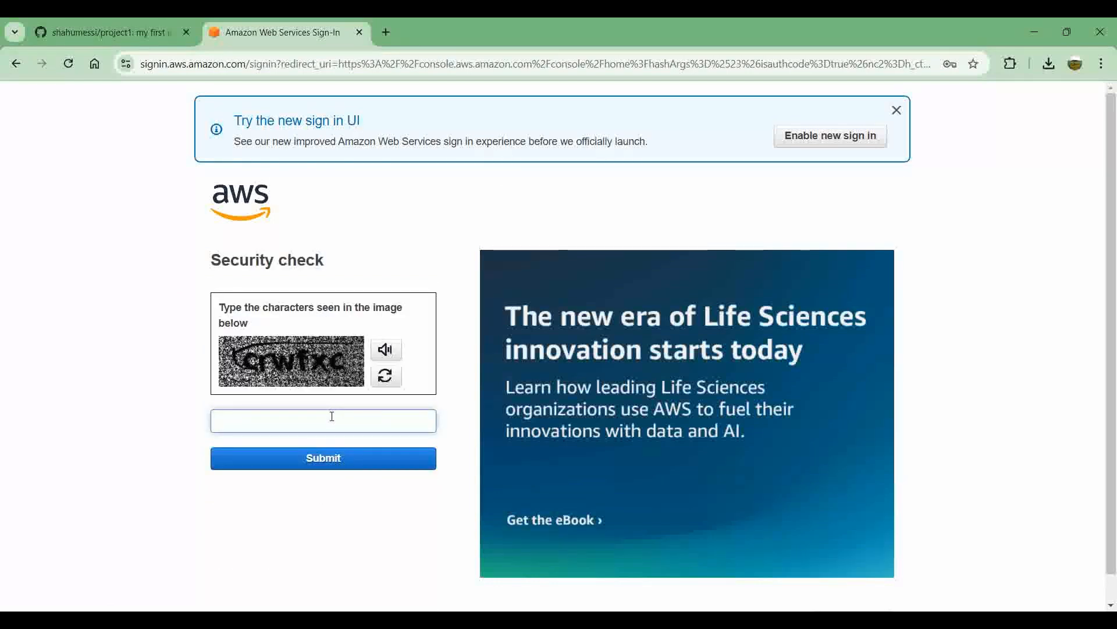
type("crwfxc")
left_click(325, 458)
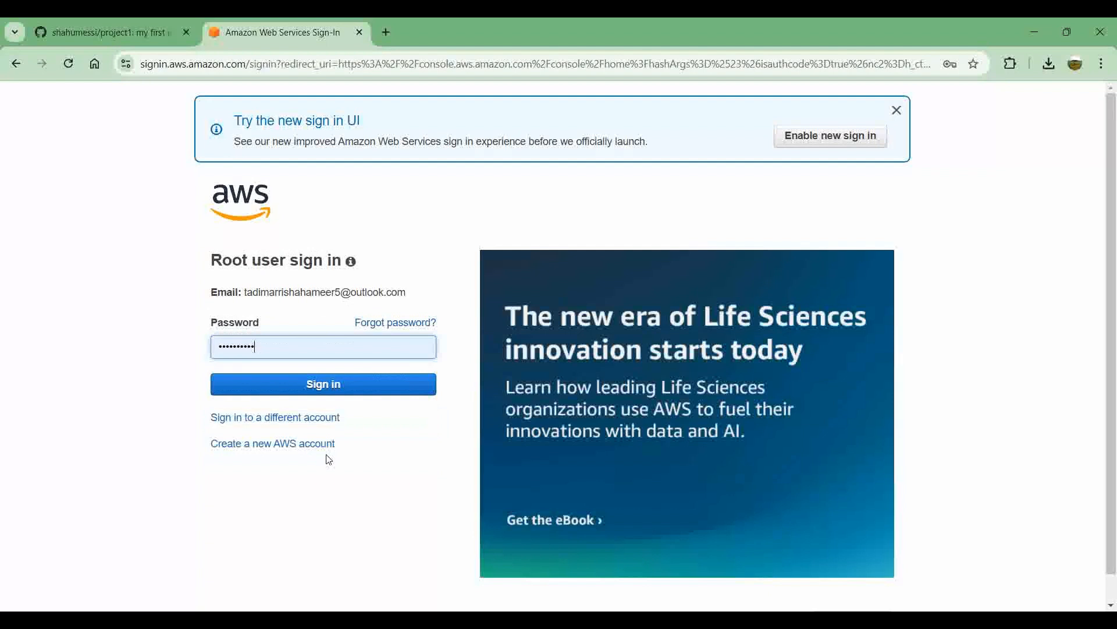
left_click(358, 387)
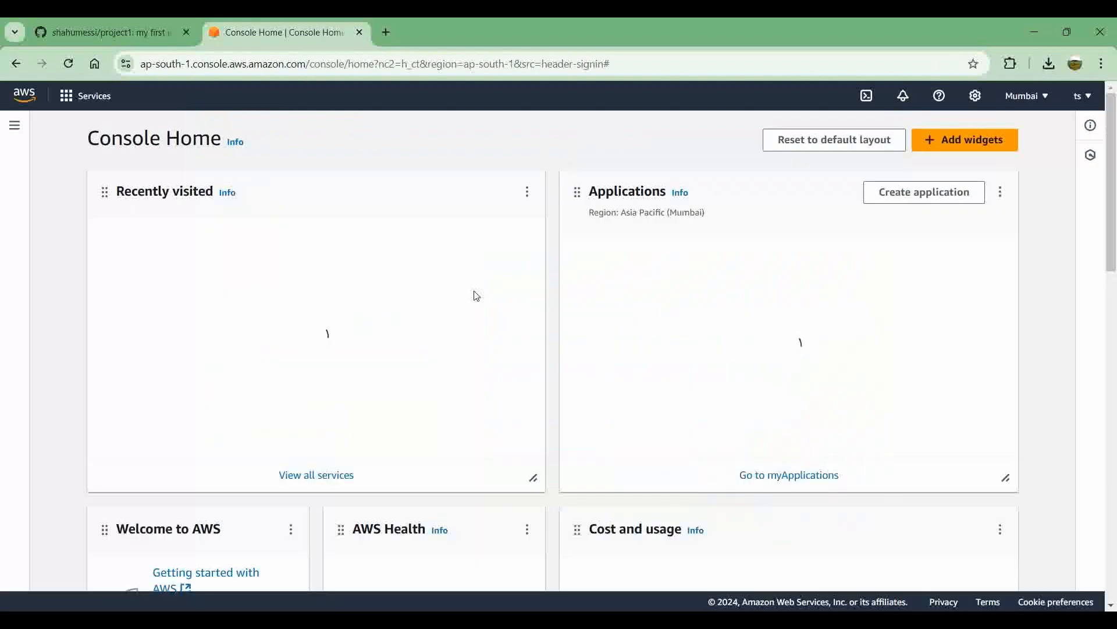
Step: Find the IAM service with the search term "iam" and open its list of users
scroll(476, 296, "down", 2)
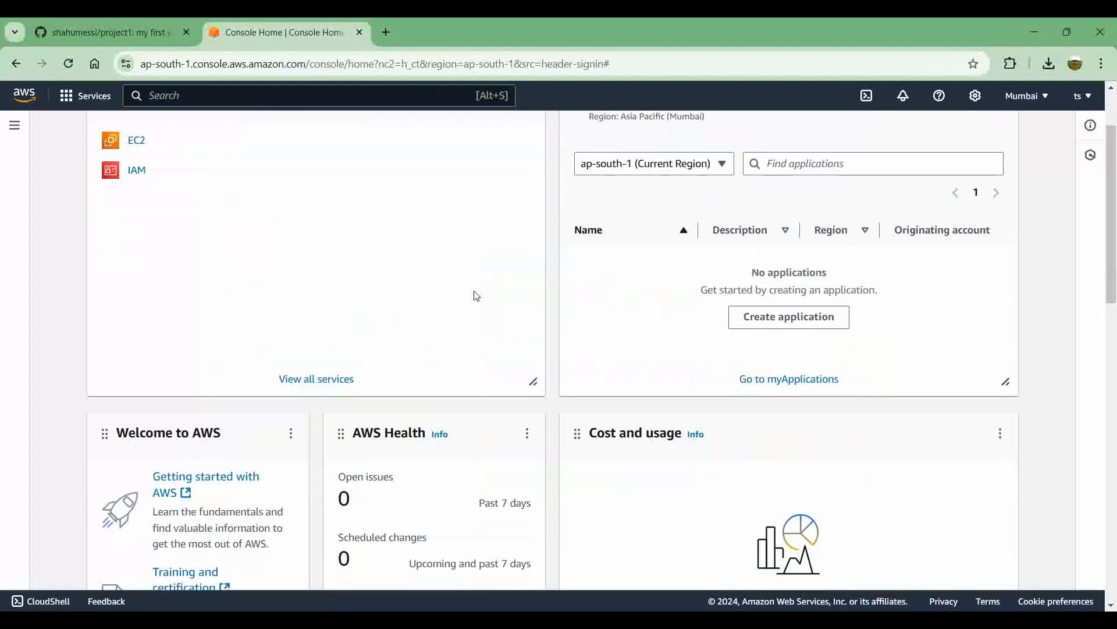
scroll(476, 295, "up", 2)
left_click(375, 97)
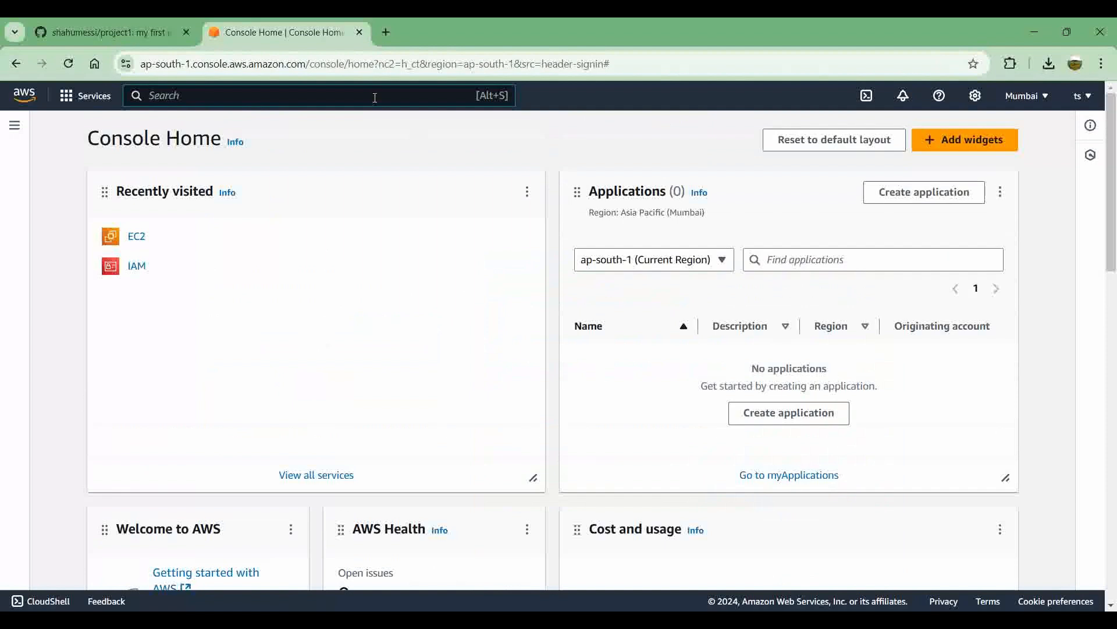
type("iam")
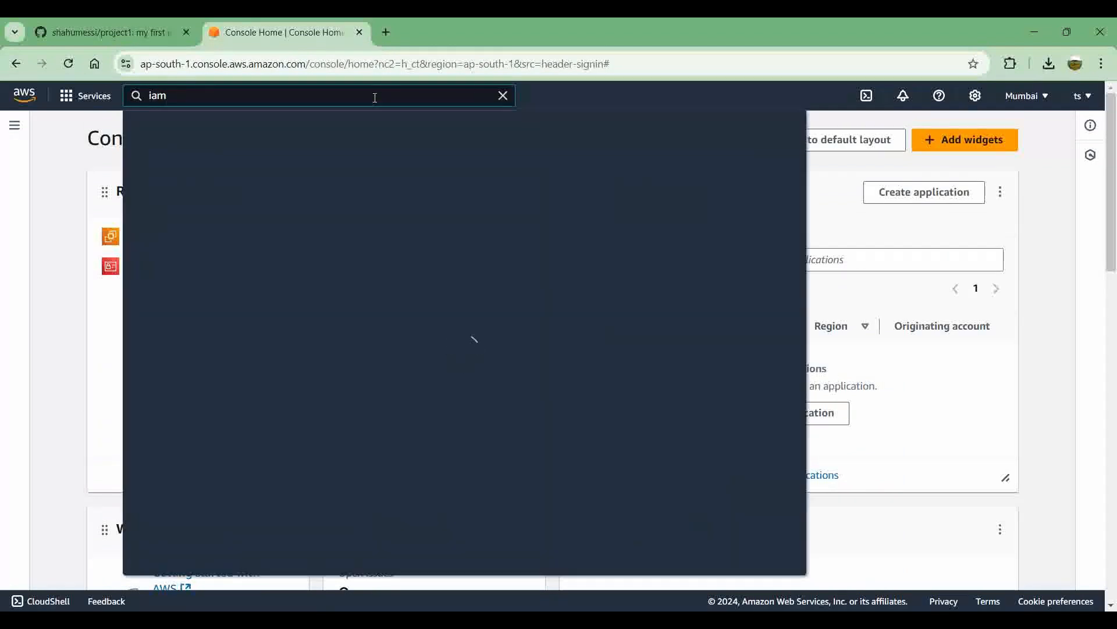
left_click(358, 208)
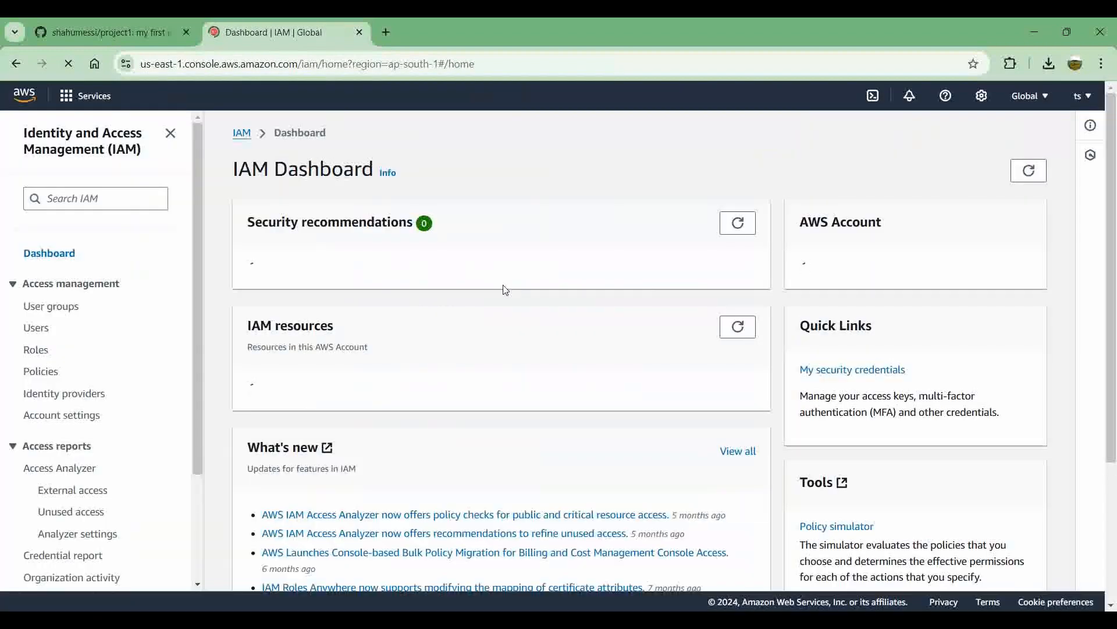
scroll(505, 289, "down", 3)
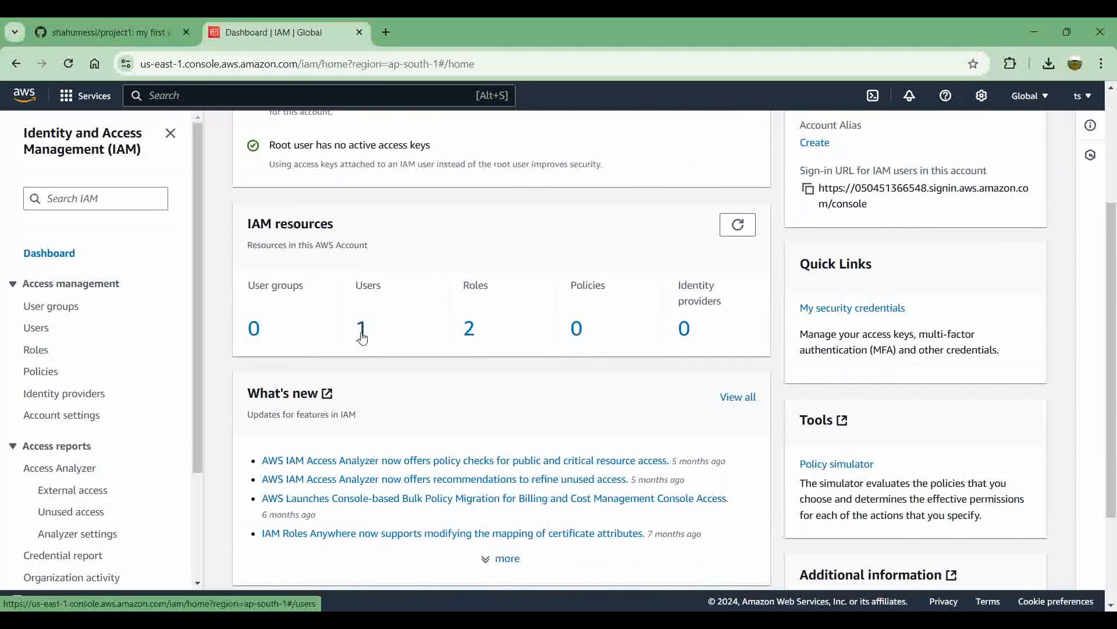
left_click(361, 330)
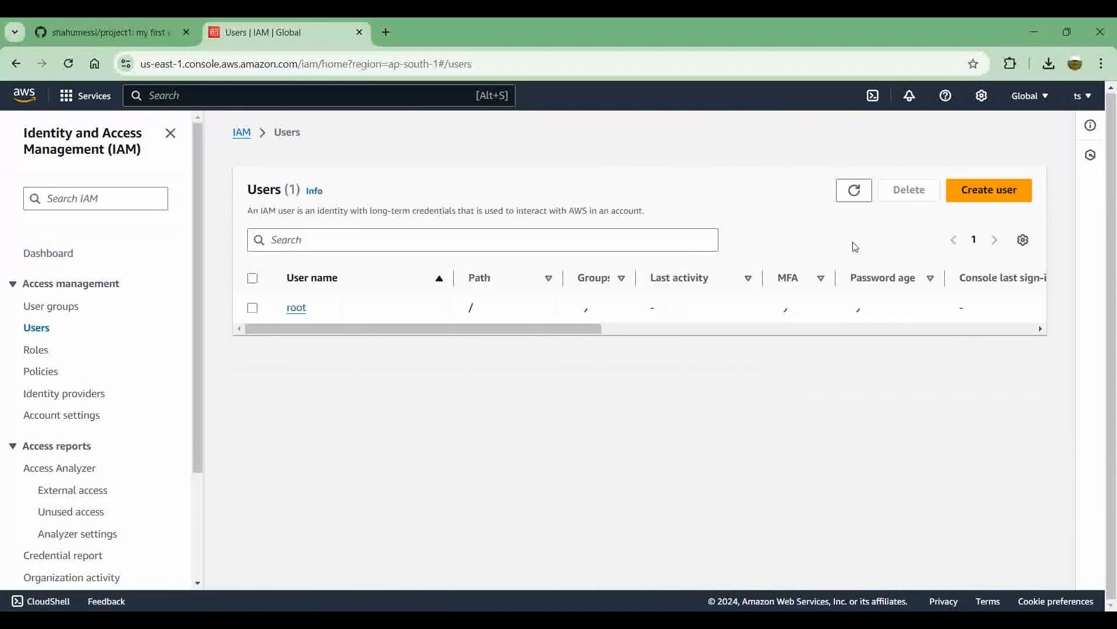
Step: Start creating a user named root1 with AWS Management Console access, choosing to create an IAM user
left_click(992, 199)
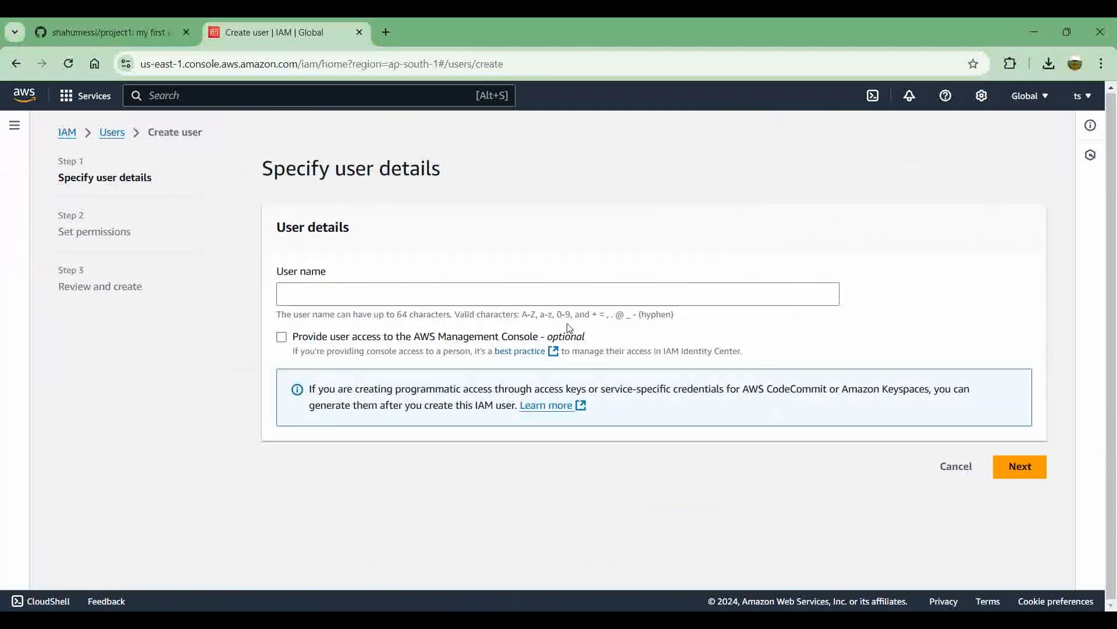
left_click(488, 292)
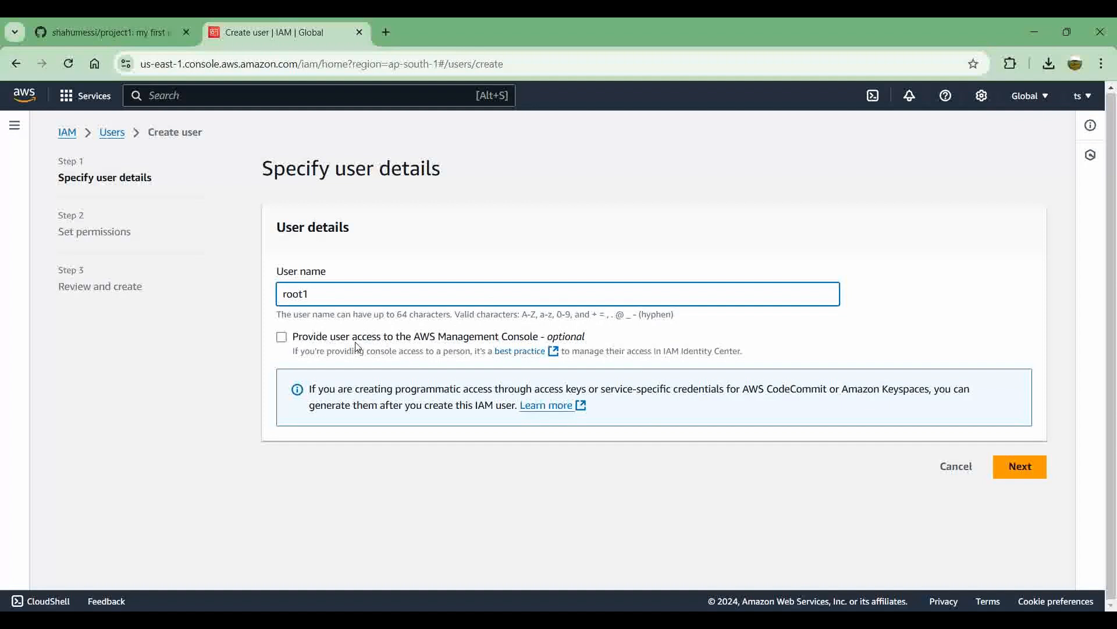
left_click(282, 338)
scroll(504, 429, "down", 1)
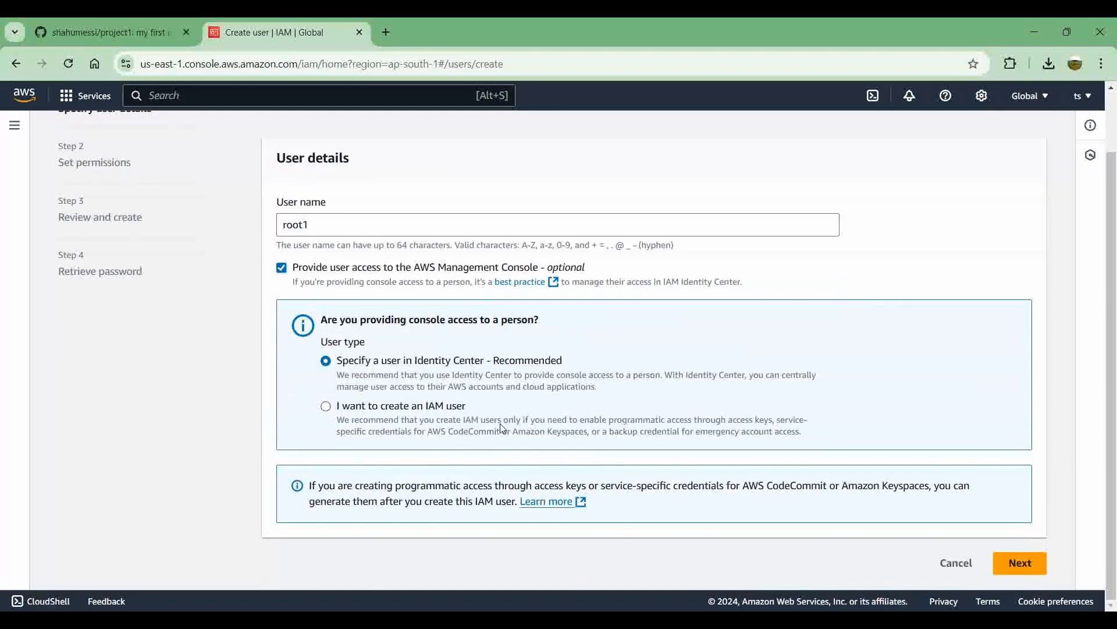
left_click(1019, 563)
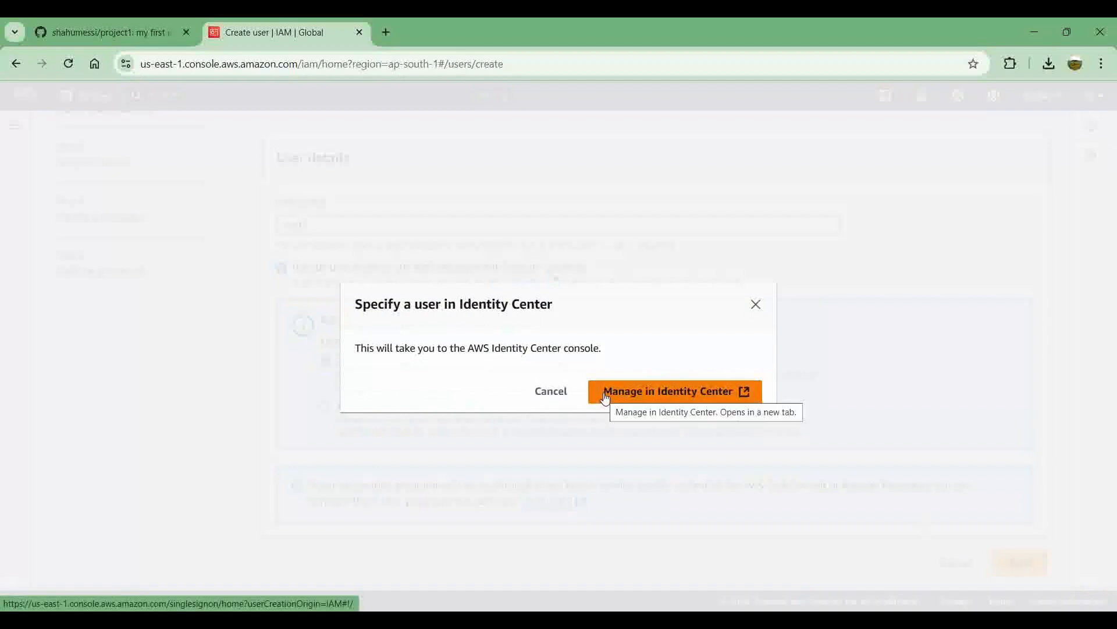
left_click(757, 305)
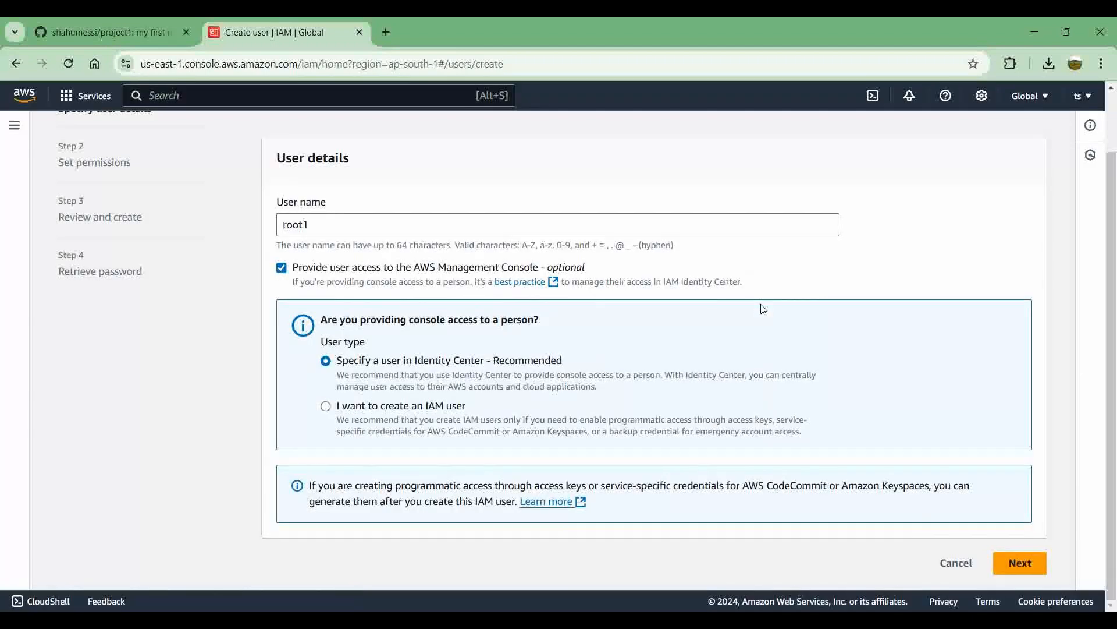
left_click(327, 408)
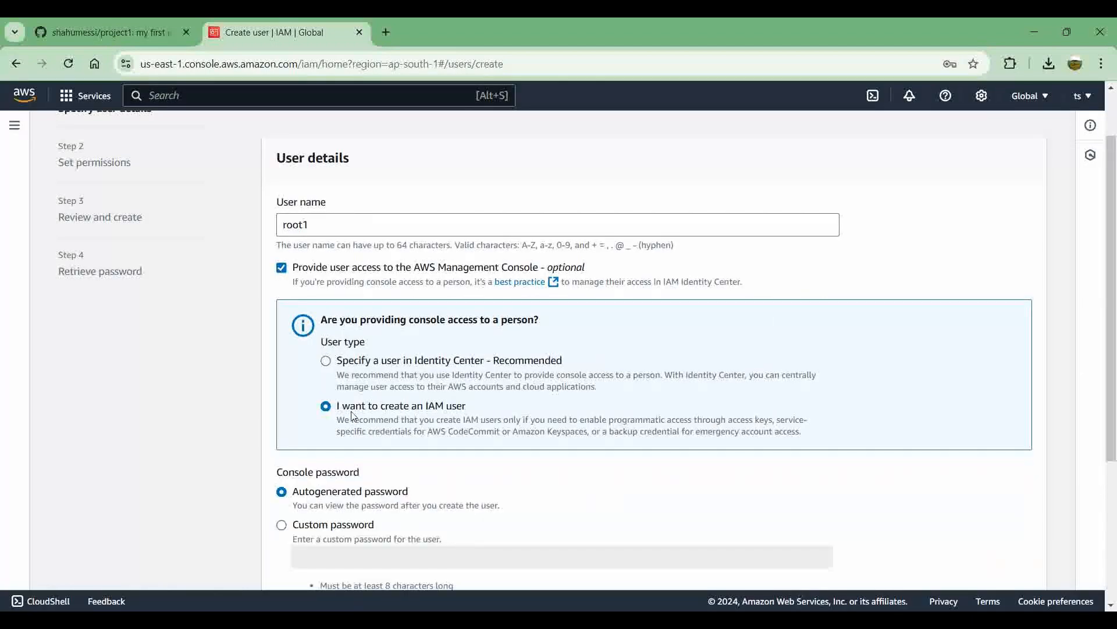
Step: Choose a custom console password for the user, enter it, make it readable and submit the user details
scroll(435, 415, "down", 4)
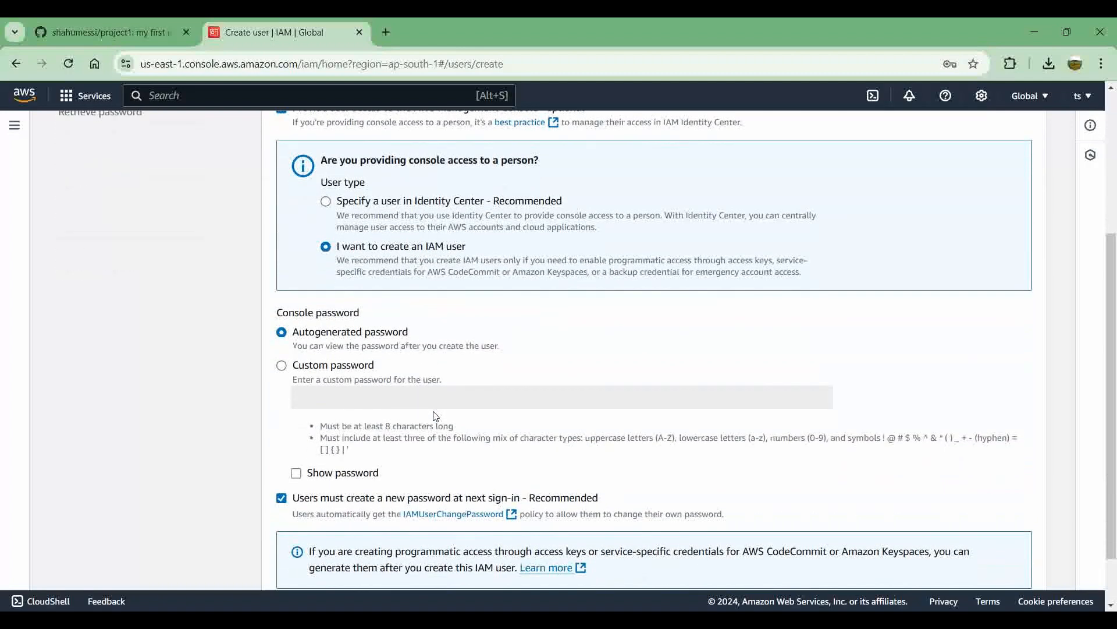
left_click(345, 305)
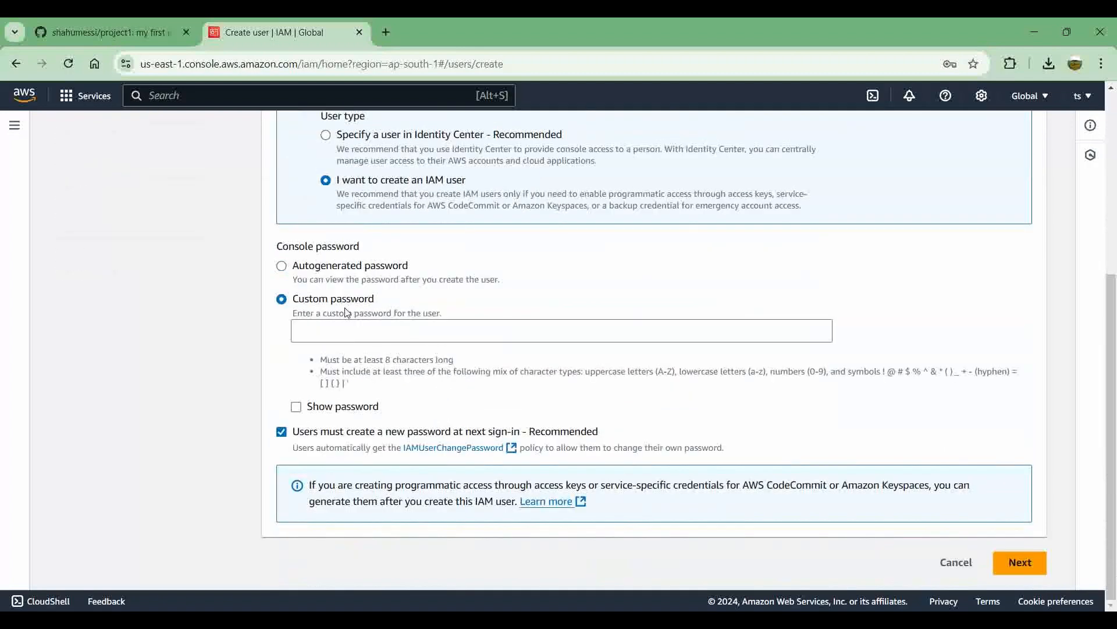
left_click(363, 328)
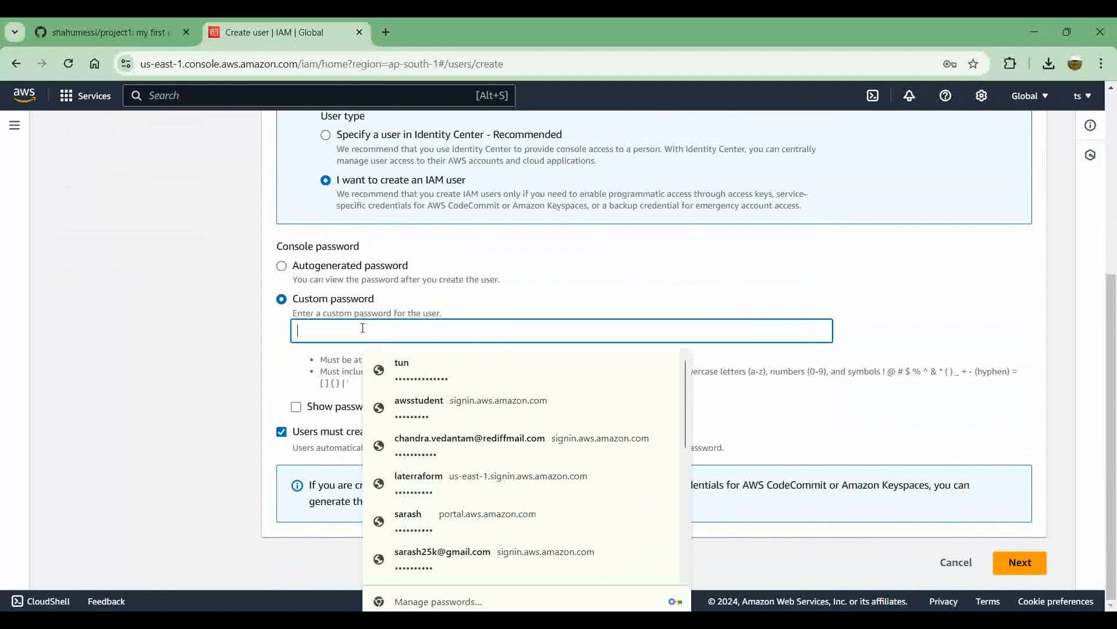
type("•")
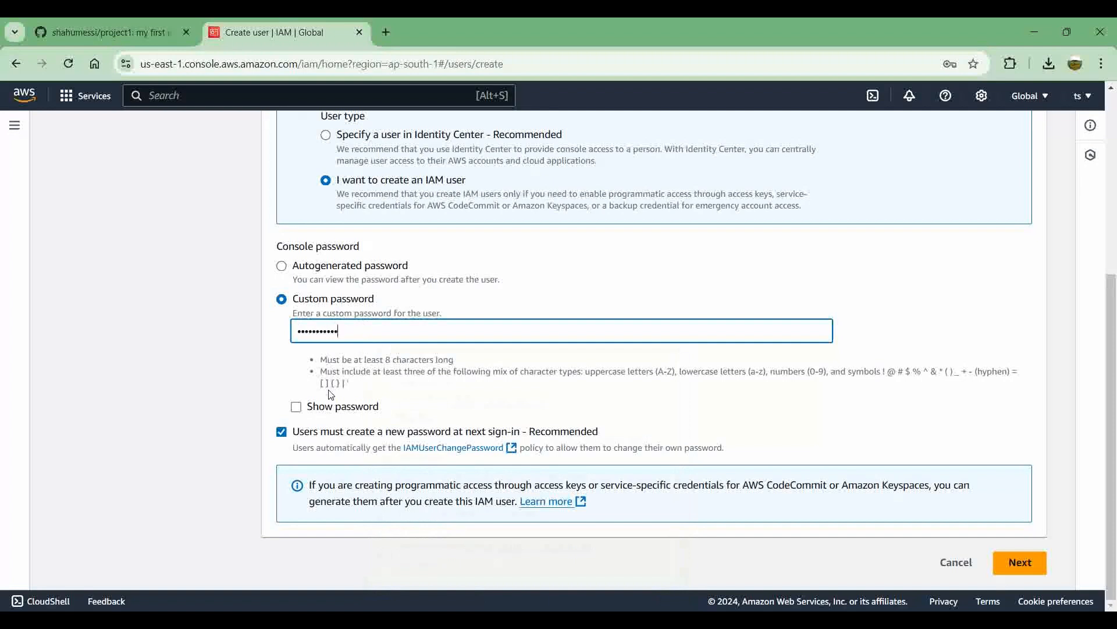
left_click(329, 411)
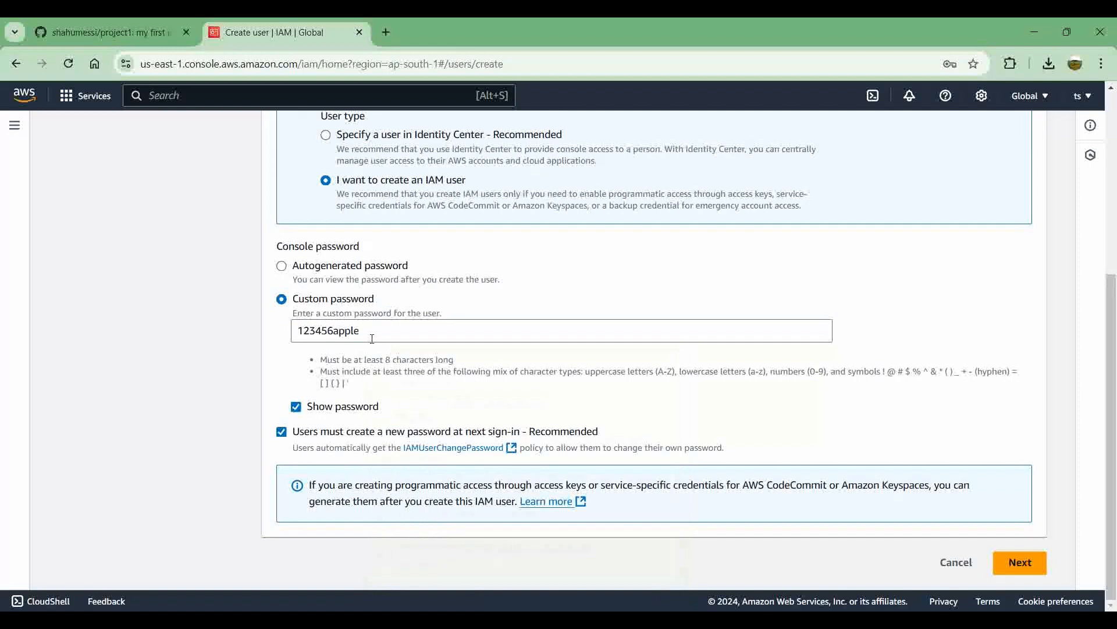
left_click(1016, 564)
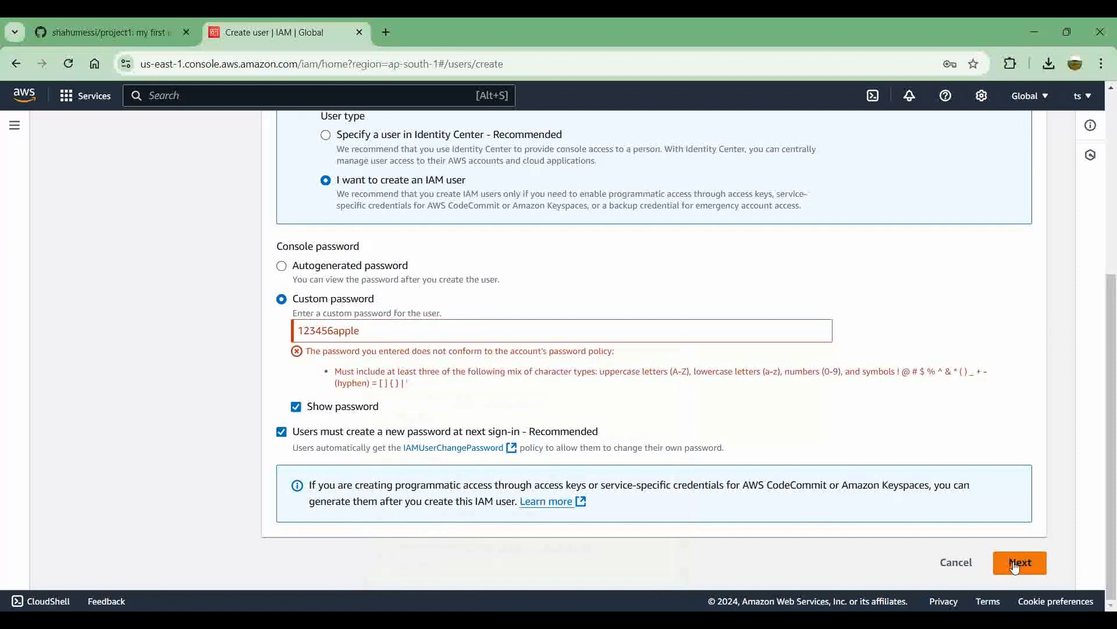
Step: Add a symbol to the custom console password, continue to the permissions and save the login in the browser
left_click(377, 335)
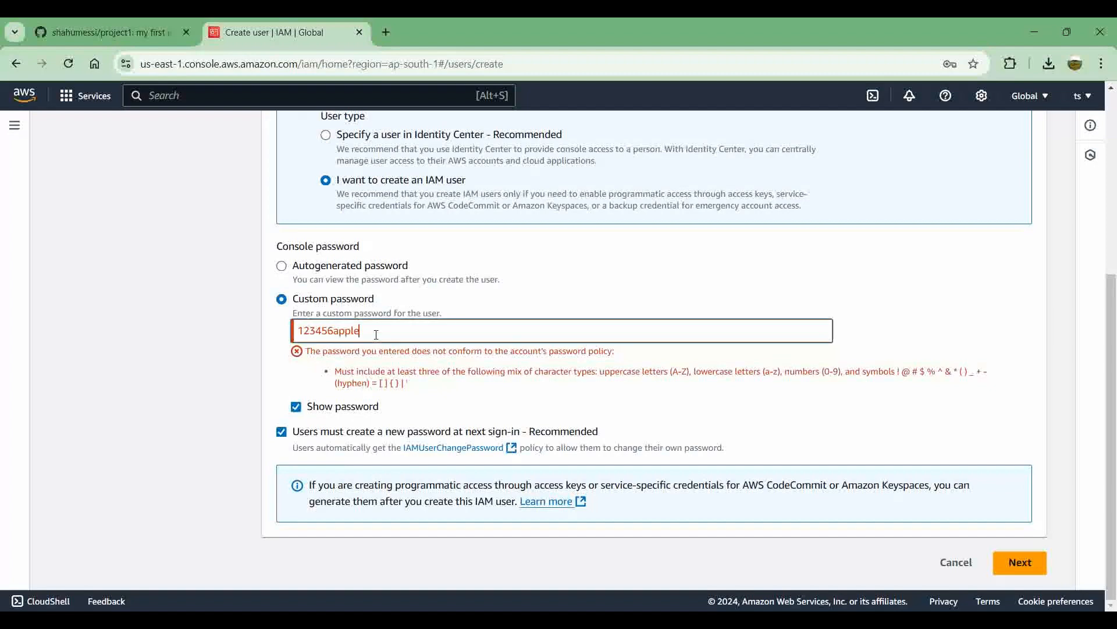
type("@")
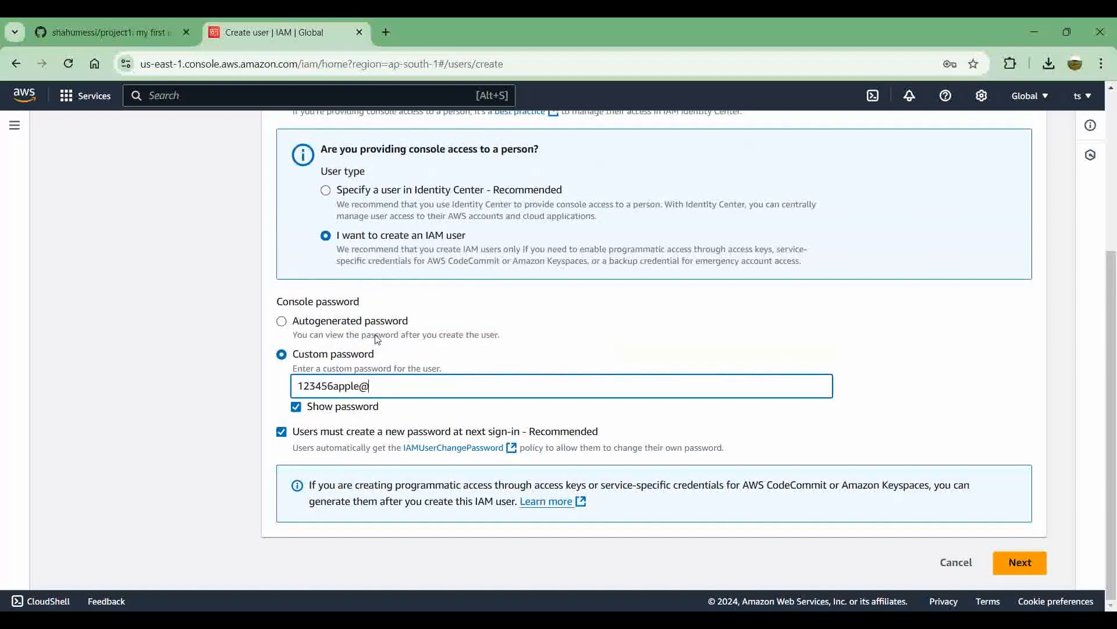
left_click(1015, 567)
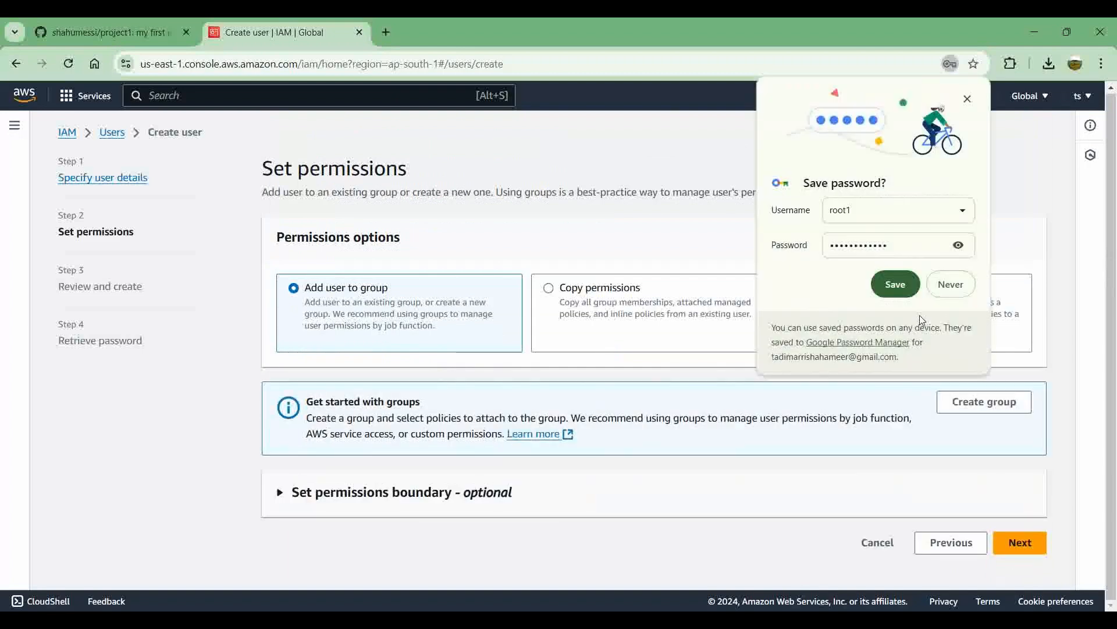
left_click(896, 284)
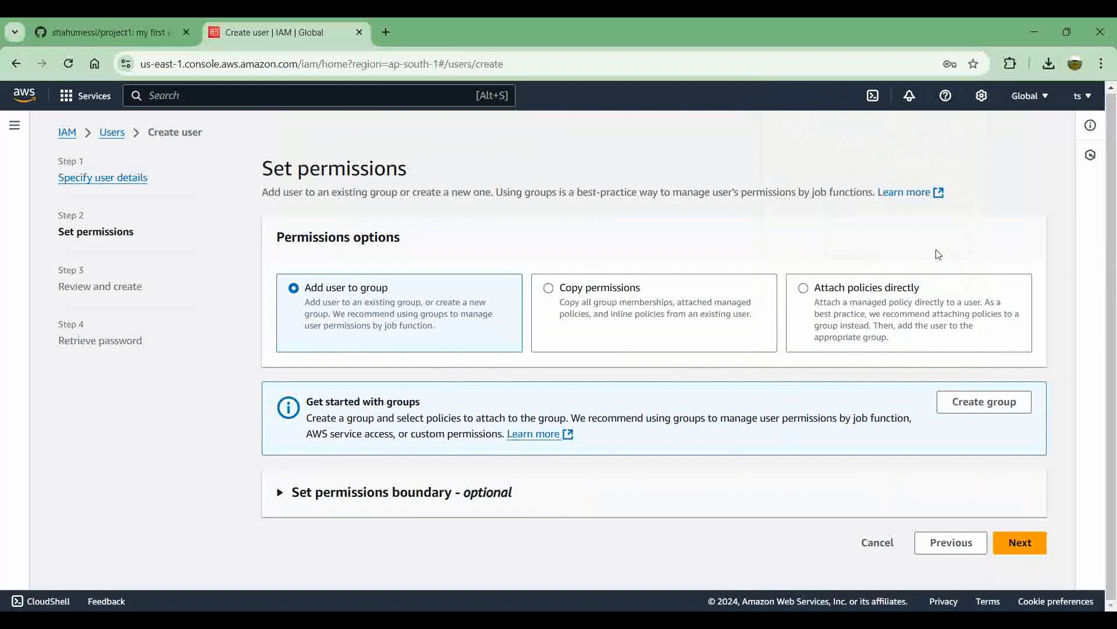
Step: Attach the AdministratorAccess policy directly to the user and continue to the review
left_click(872, 293)
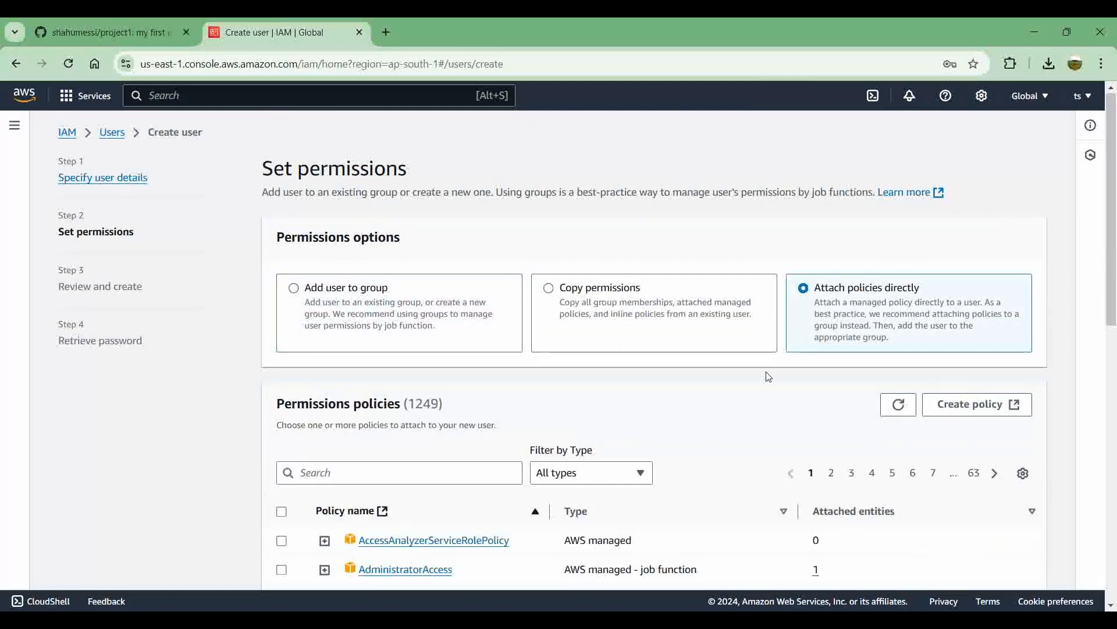
scroll(768, 376, "down", 3)
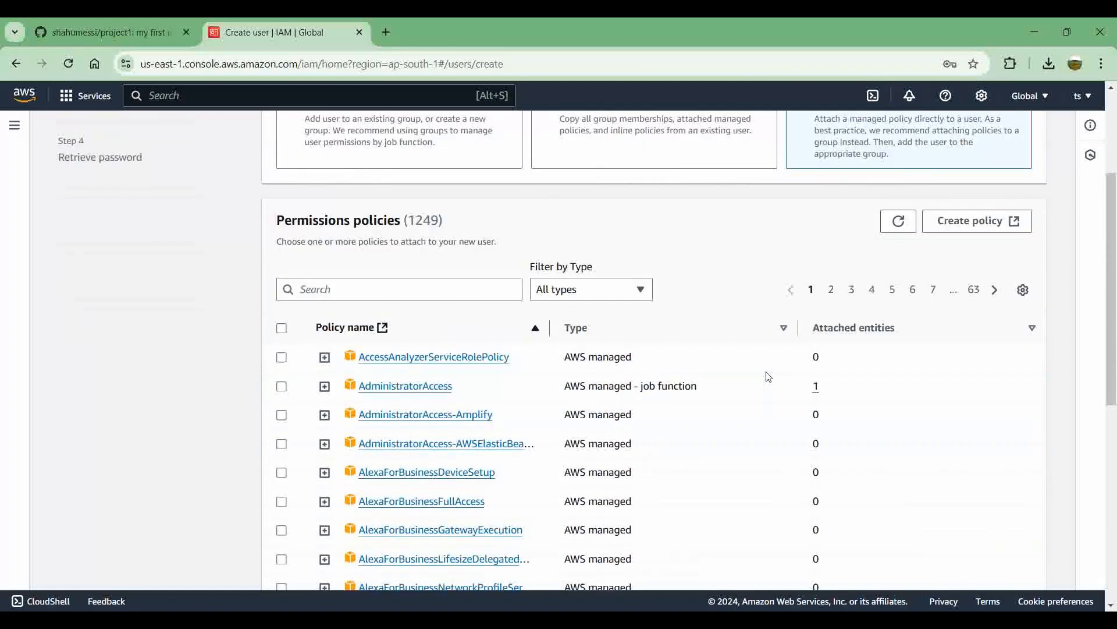
left_click(282, 386)
scroll(553, 427, "down", 7)
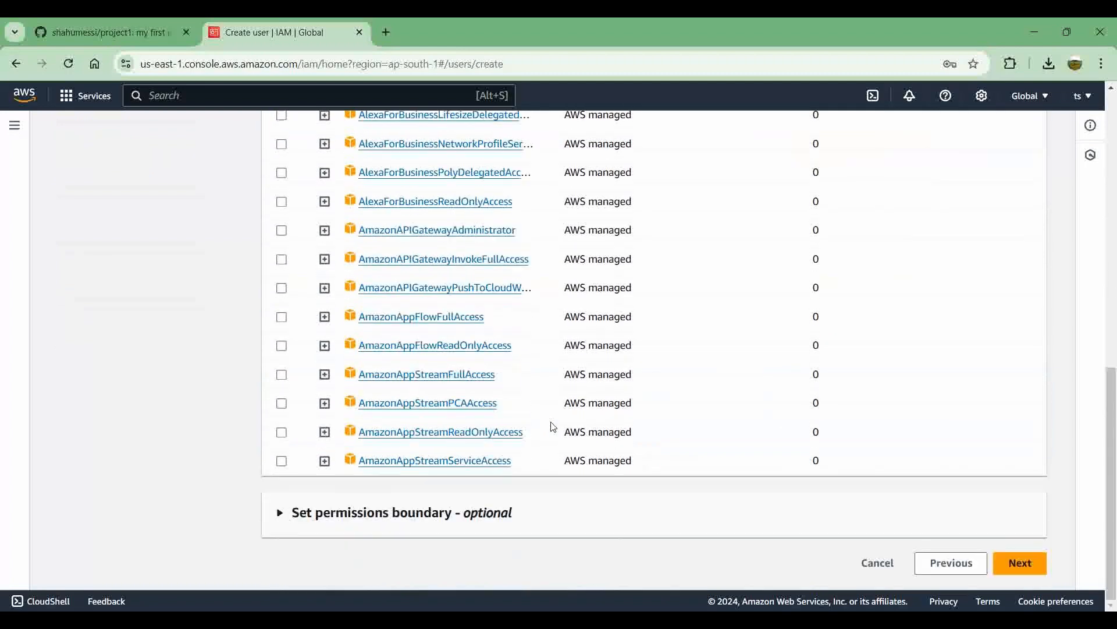
scroll(553, 427, "up", 7)
scroll(553, 426, "down", 3)
scroll(553, 427, "up", 1)
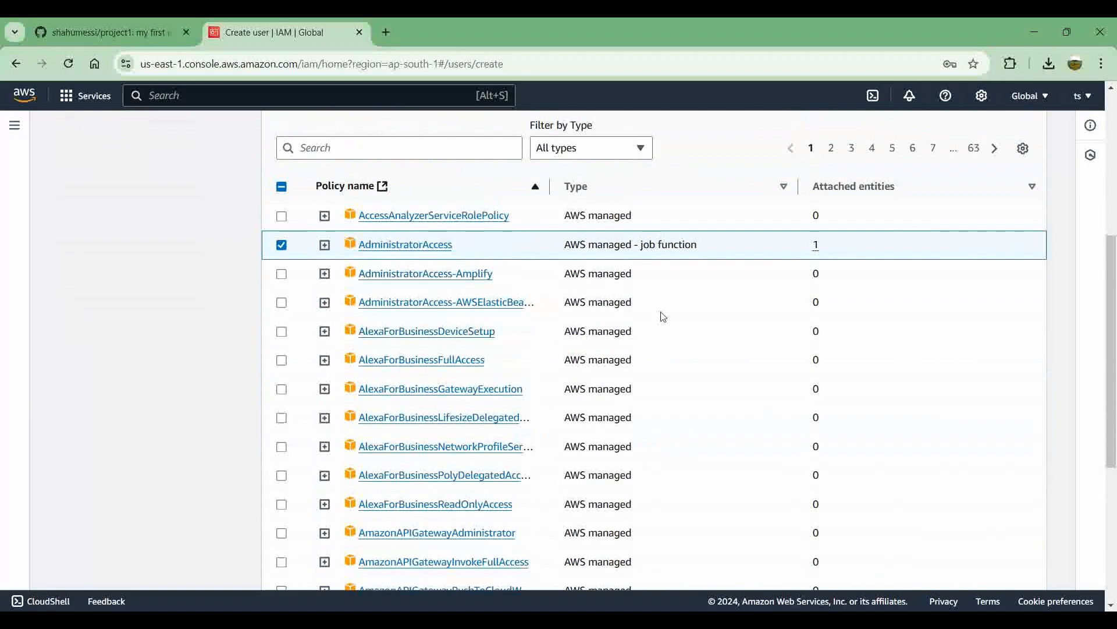
scroll(663, 316, "down", 5)
left_click(1025, 564)
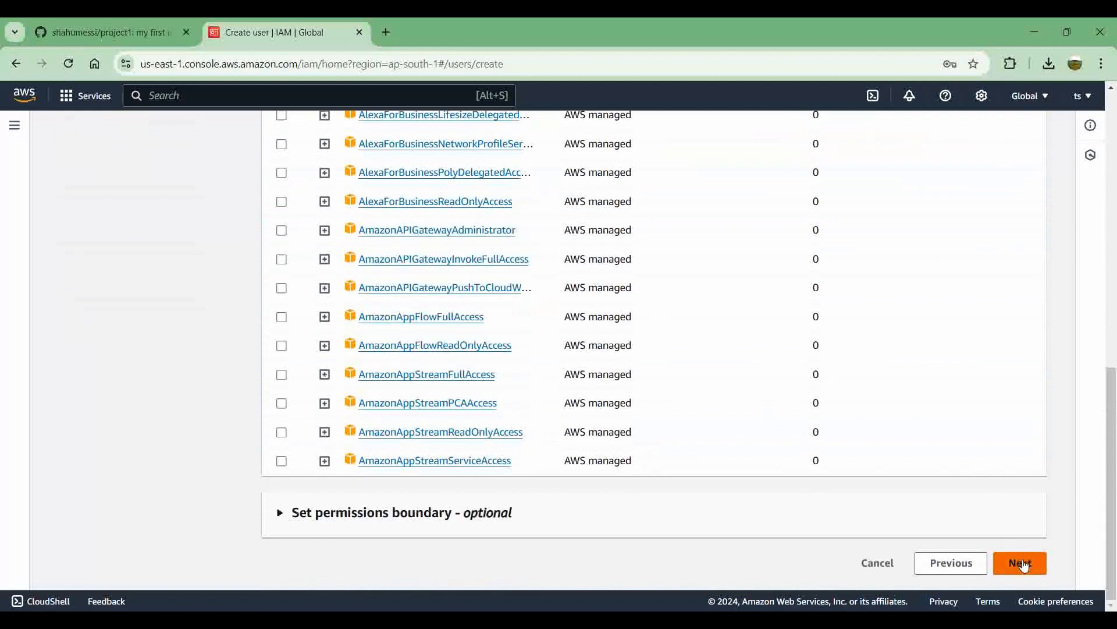
Step: Create the reviewed user and download its console sign-in details as a .csv file before returning to the users list
scroll(735, 444, "down", 2)
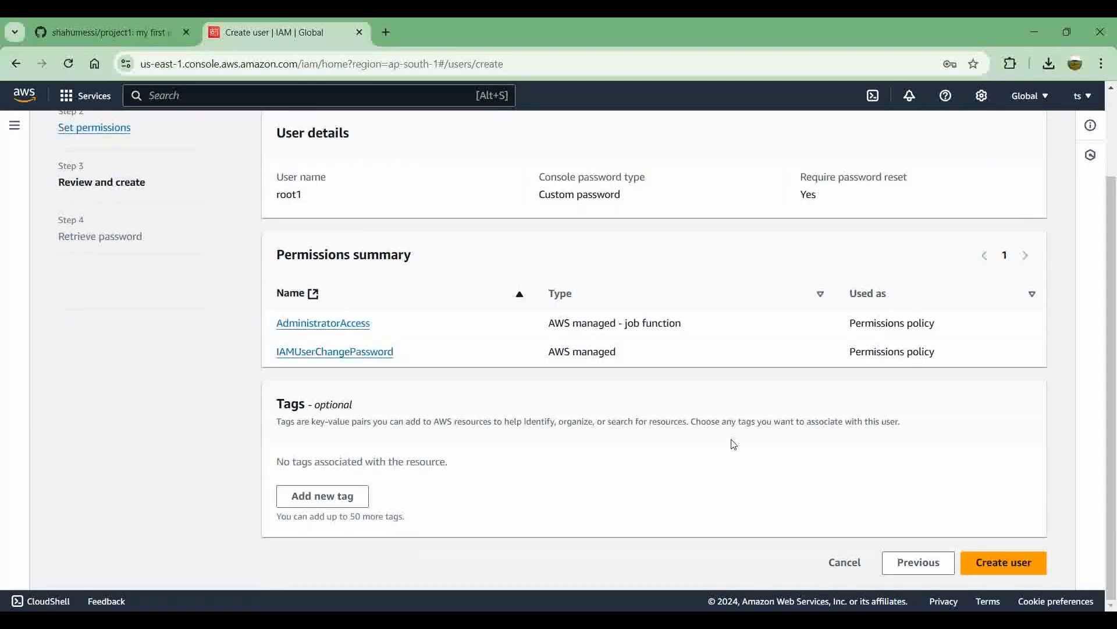
left_click(1006, 563)
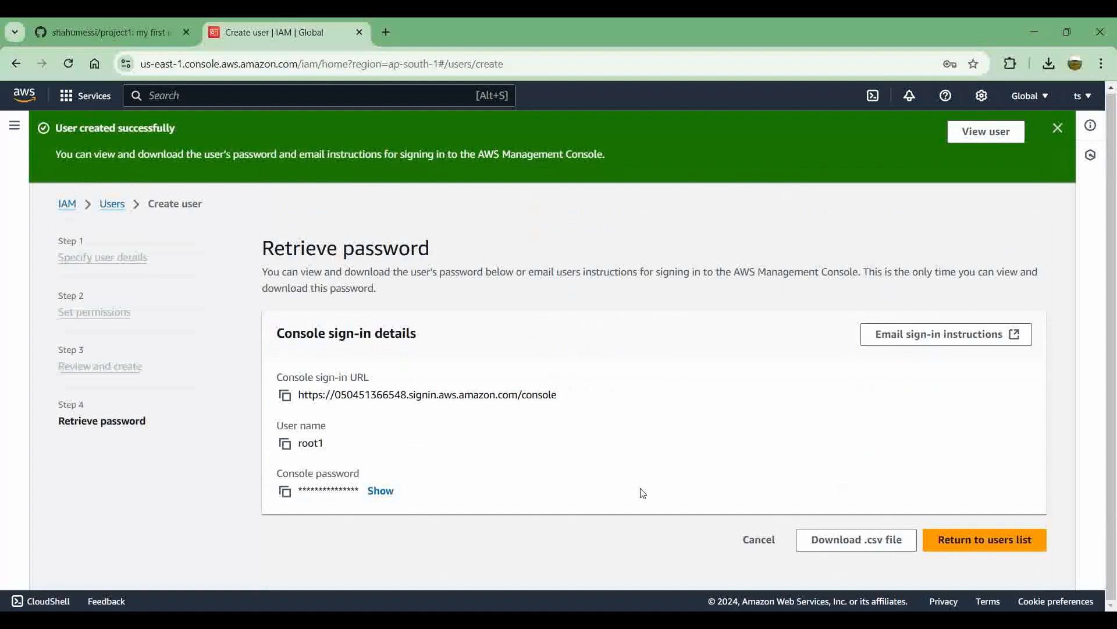
left_click(863, 544)
left_click(964, 547)
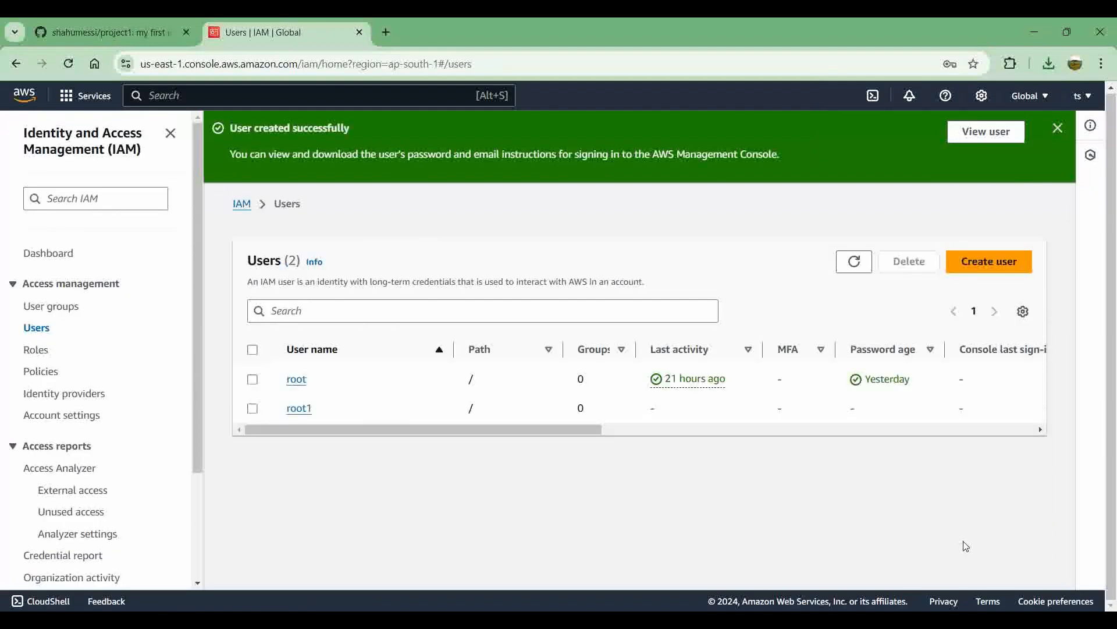
Step: View the account settings page and return to the IAM users list by searching the services for iam
left_click(1092, 97)
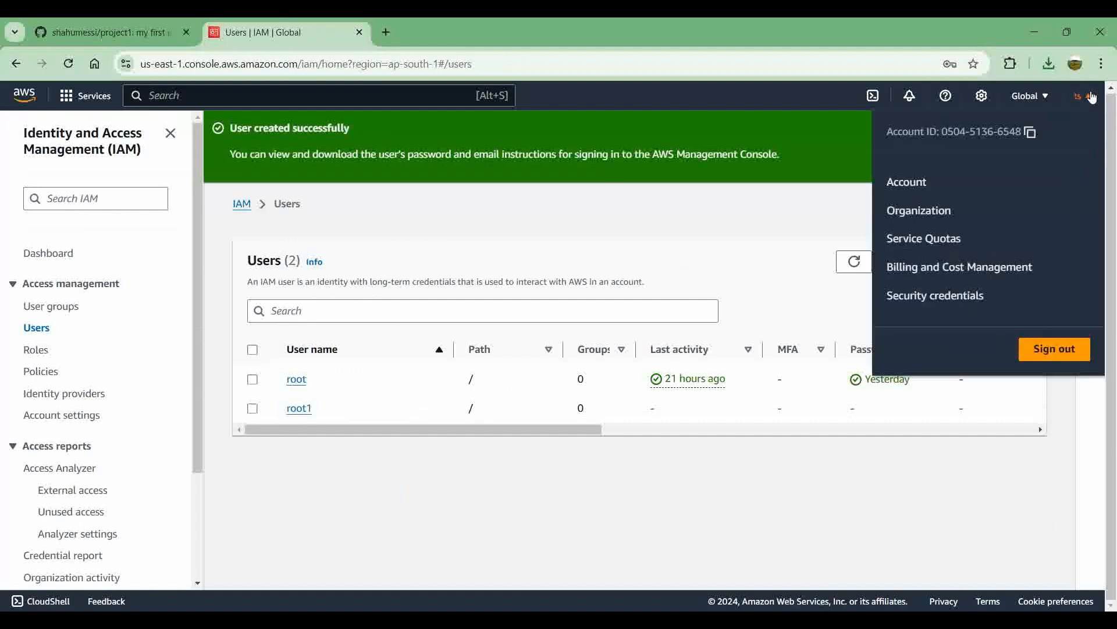
left_click(919, 184)
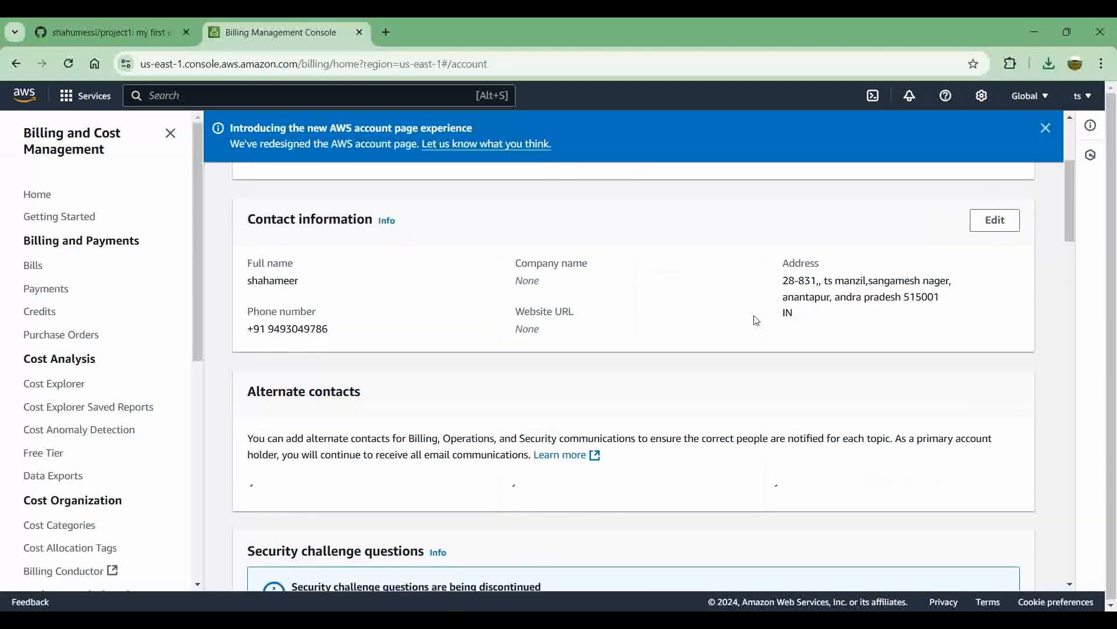
left_click(327, 94)
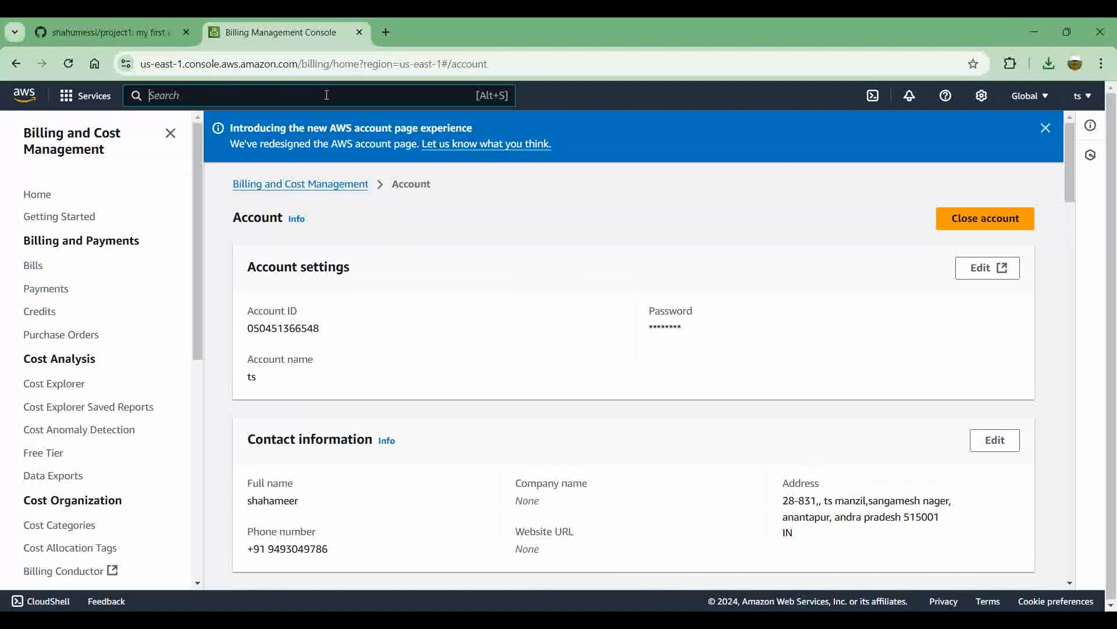
type("iam")
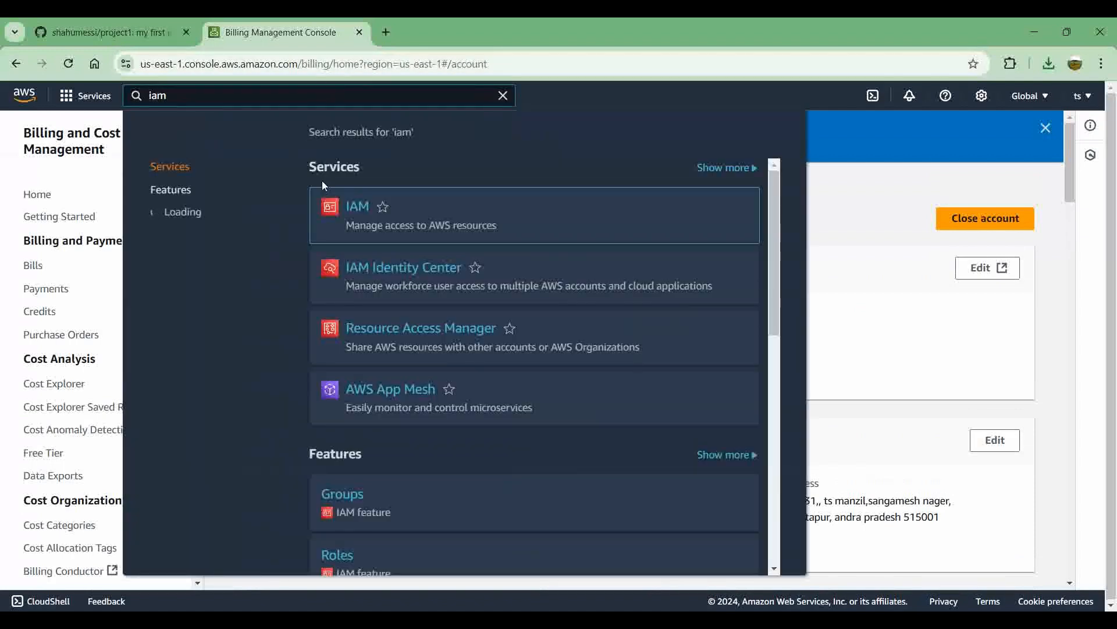
left_click(357, 207)
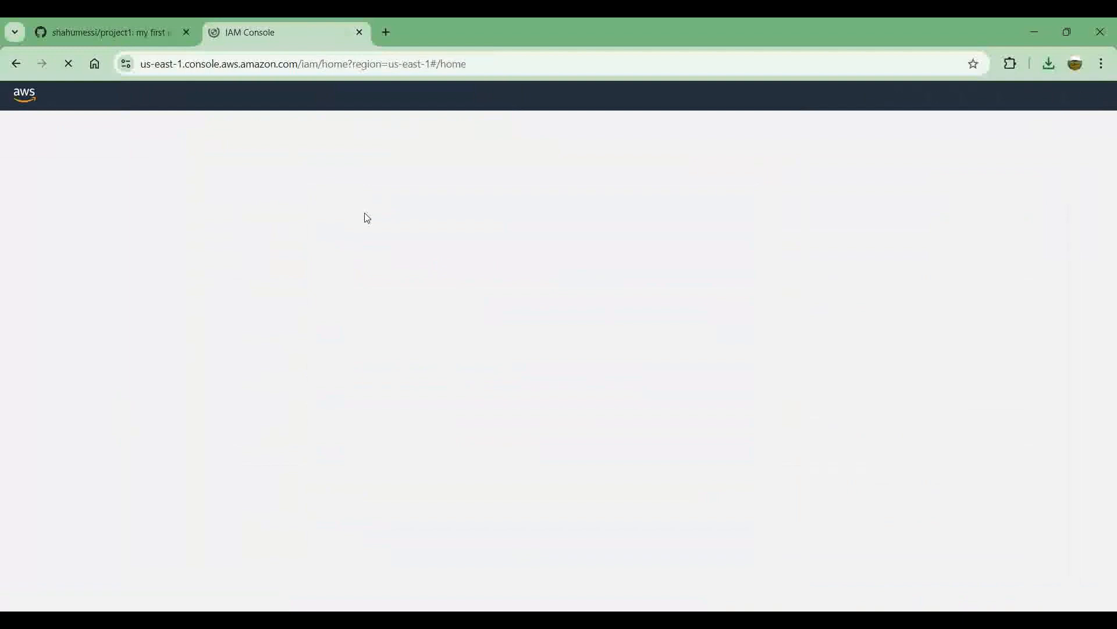
scroll(289, 349, "down", 3)
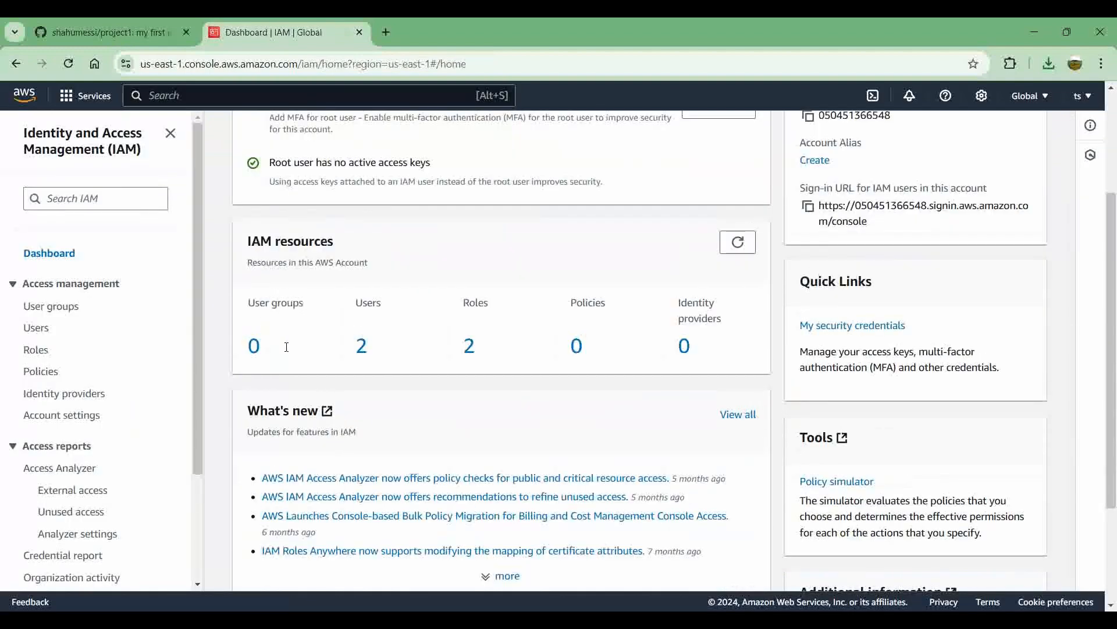
left_click(361, 317)
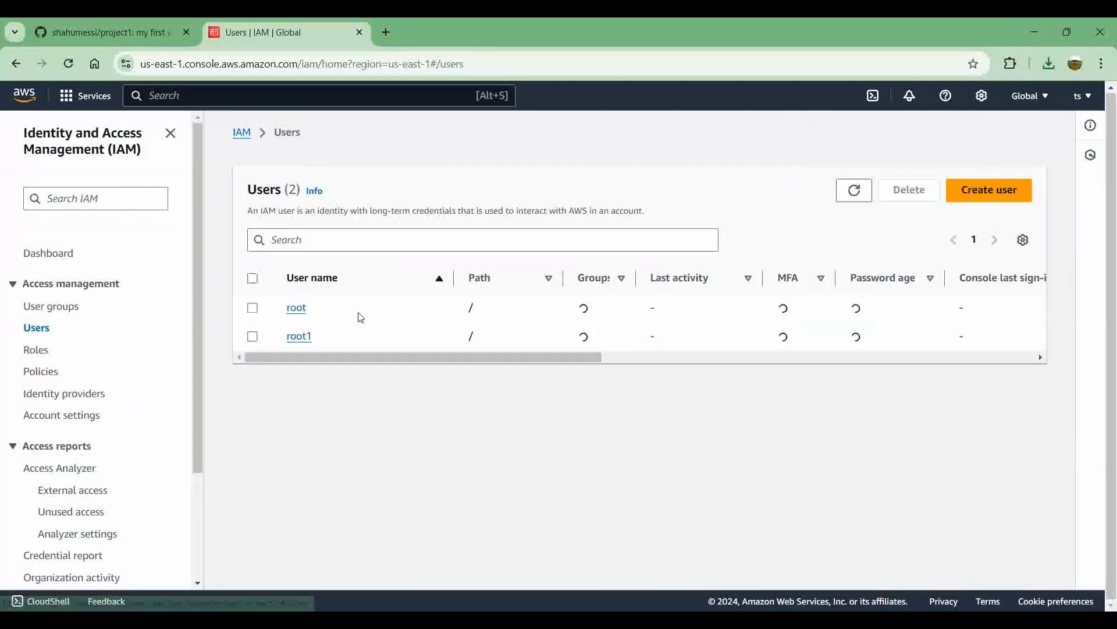
Step: Open the details of user root1 and start creating an access key for it
left_click(302, 337)
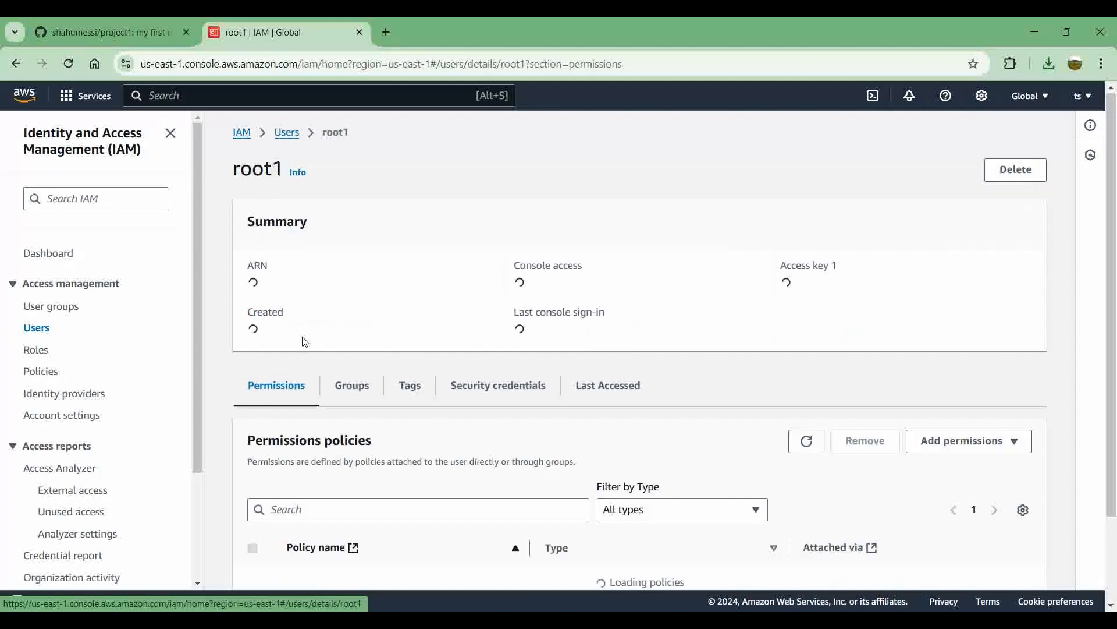
scroll(444, 407, "down", 2)
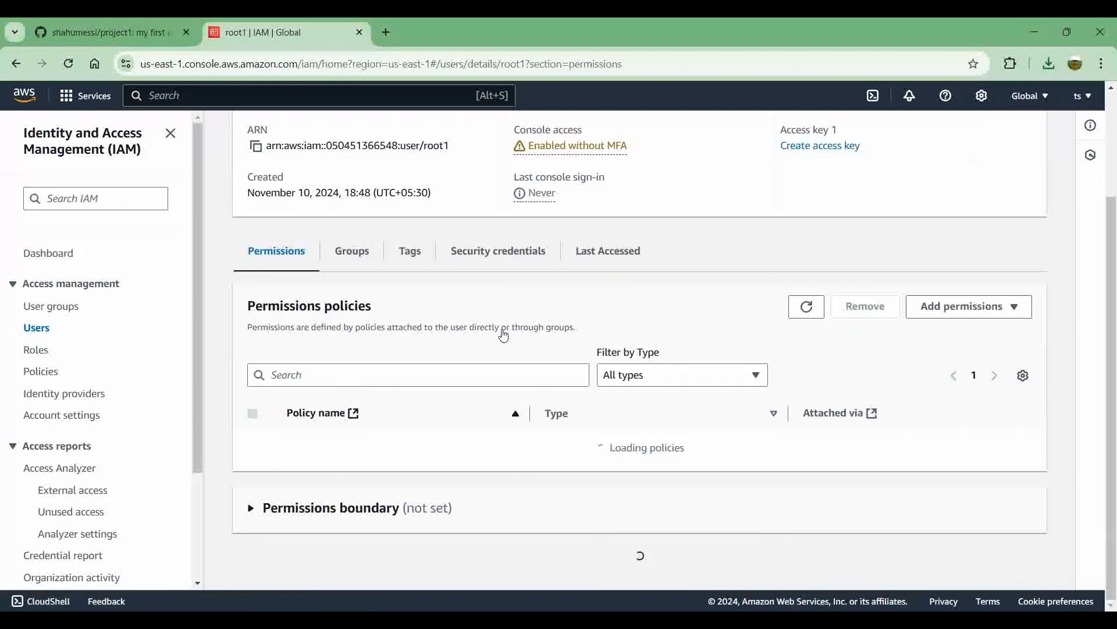
scroll(528, 307, "up", 1)
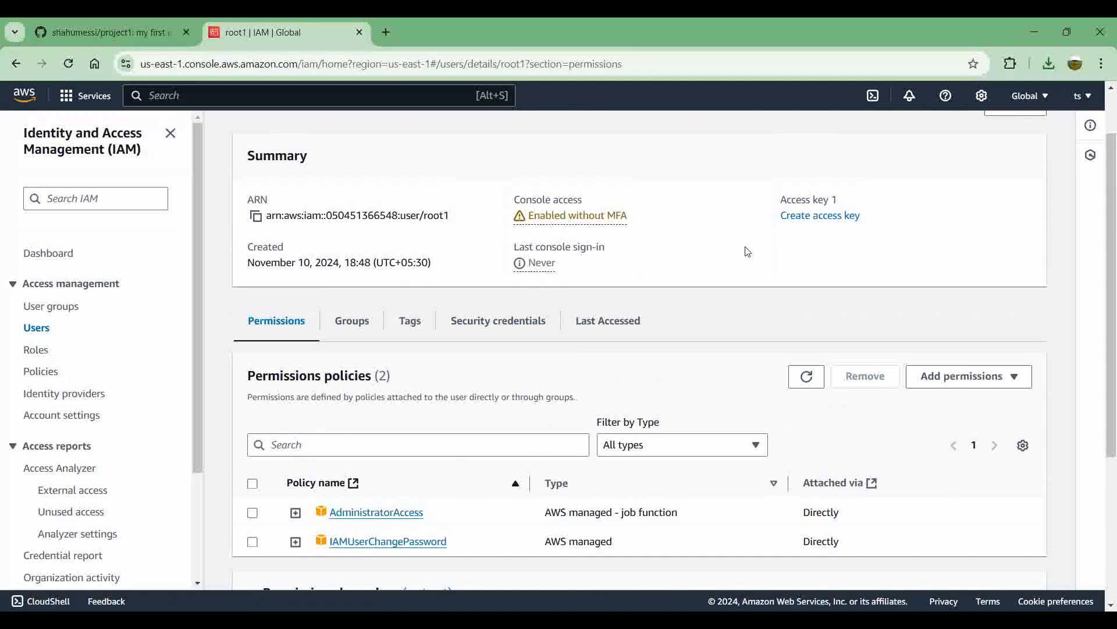
left_click(805, 226)
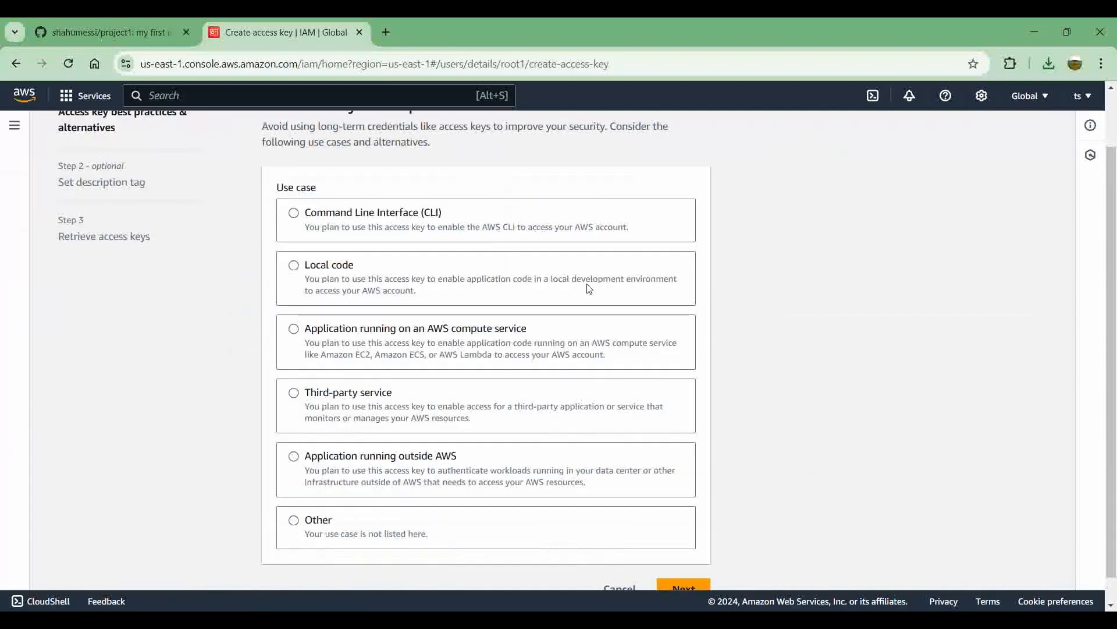
Step: Choose Command Line Interface (CLI) as the use case, acknowledge the recommendation and create the access key with a description tag
left_click(330, 218)
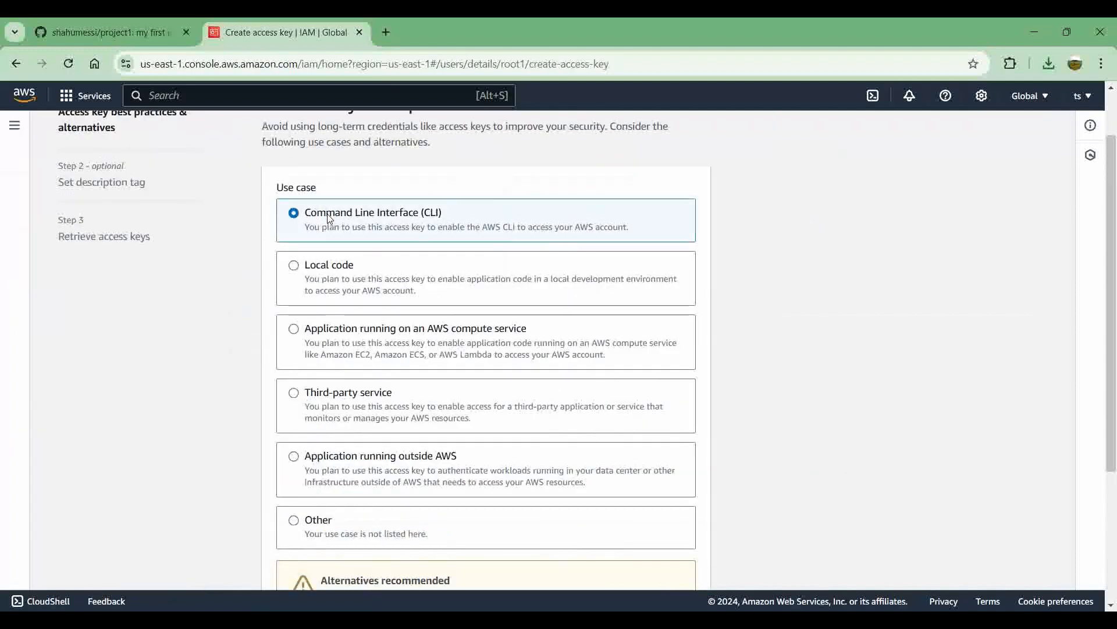
scroll(330, 219, "down", 3)
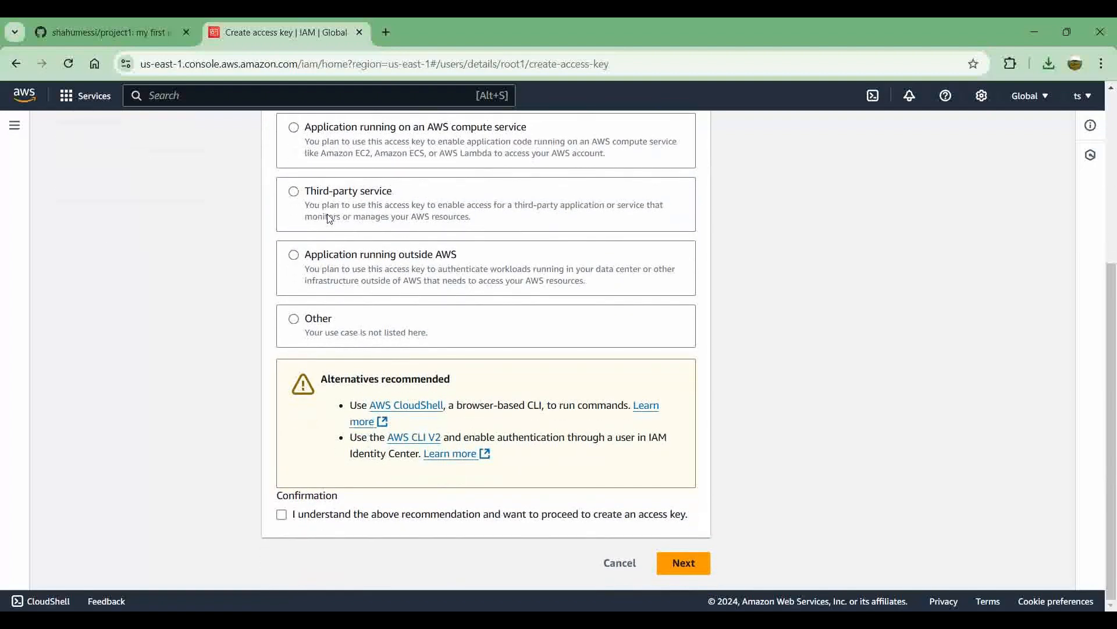
left_click(315, 522)
left_click(689, 565)
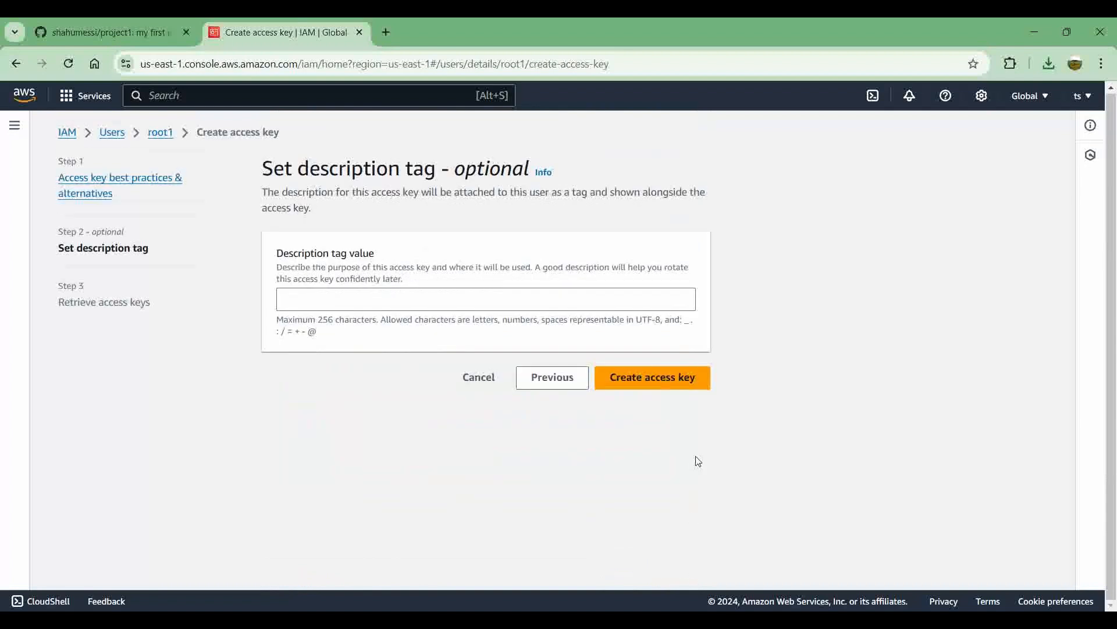
left_click(508, 301)
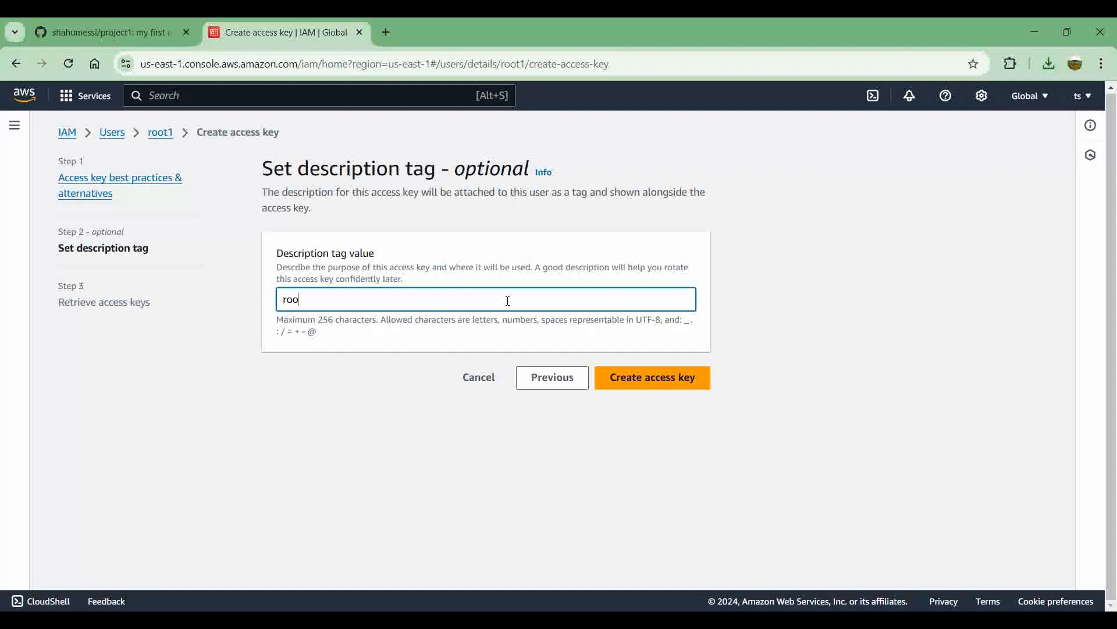
left_click(658, 384)
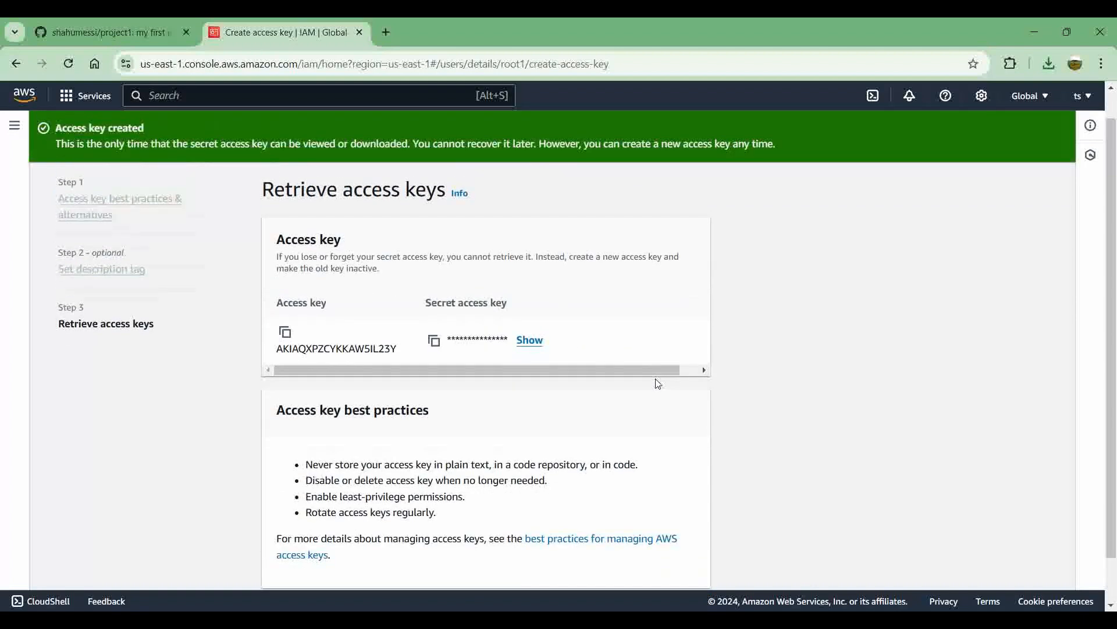
Step: Reveal the secret access key, download the access keys as a .csv file and finish the key creation
scroll(658, 384, "down", 1)
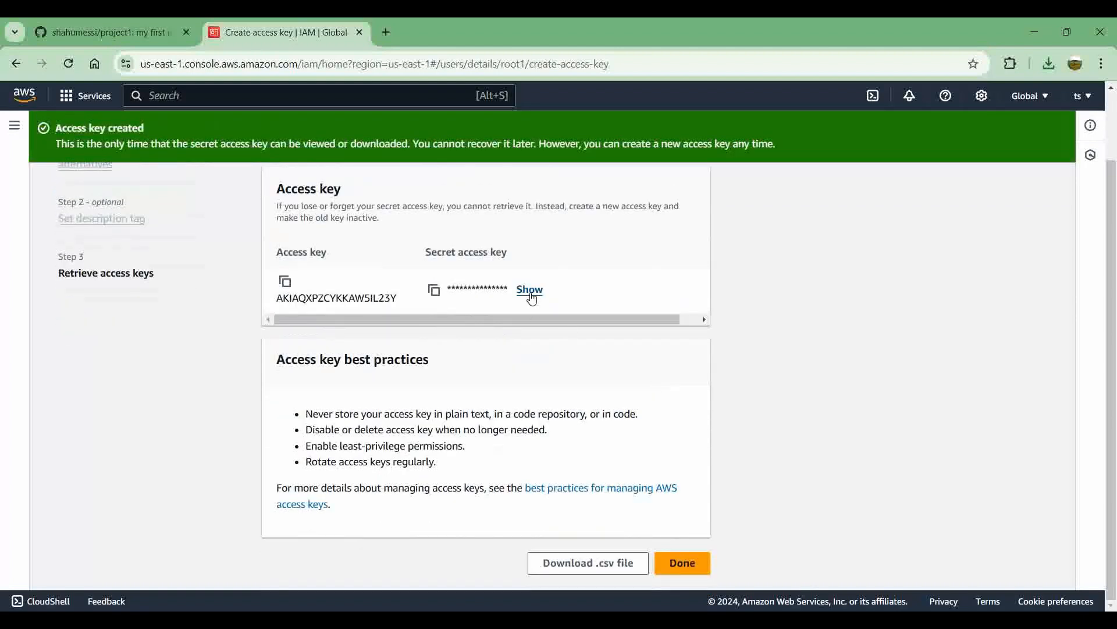
left_click(530, 291)
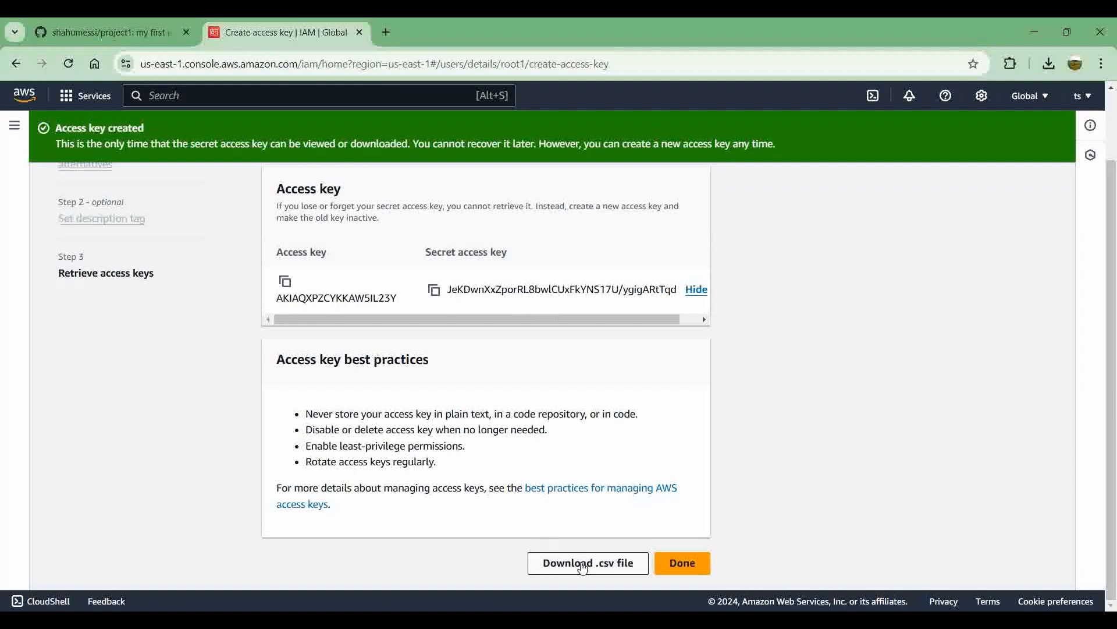
left_click(586, 562)
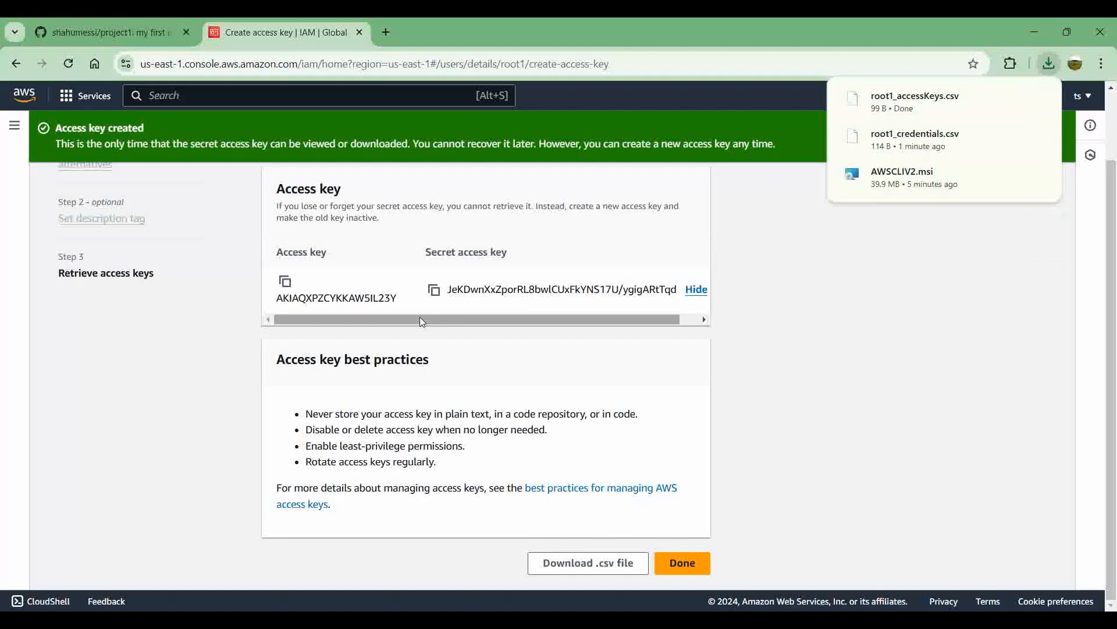
left_click_drag(420, 318, 438, 319)
left_click_drag(576, 309, 352, 311)
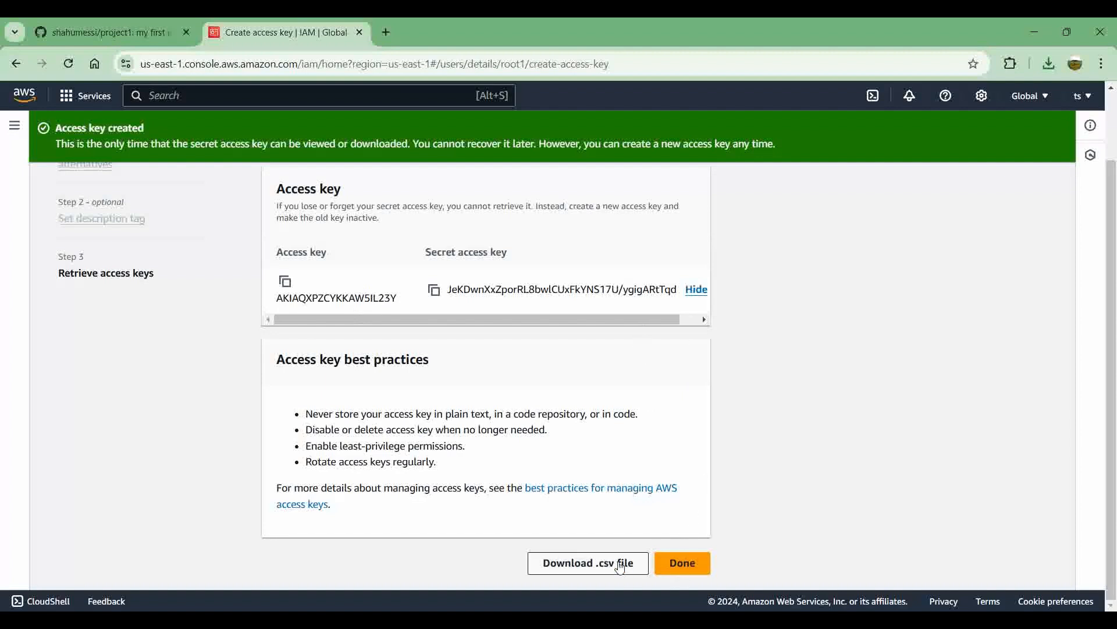
left_click(620, 562)
left_click(683, 563)
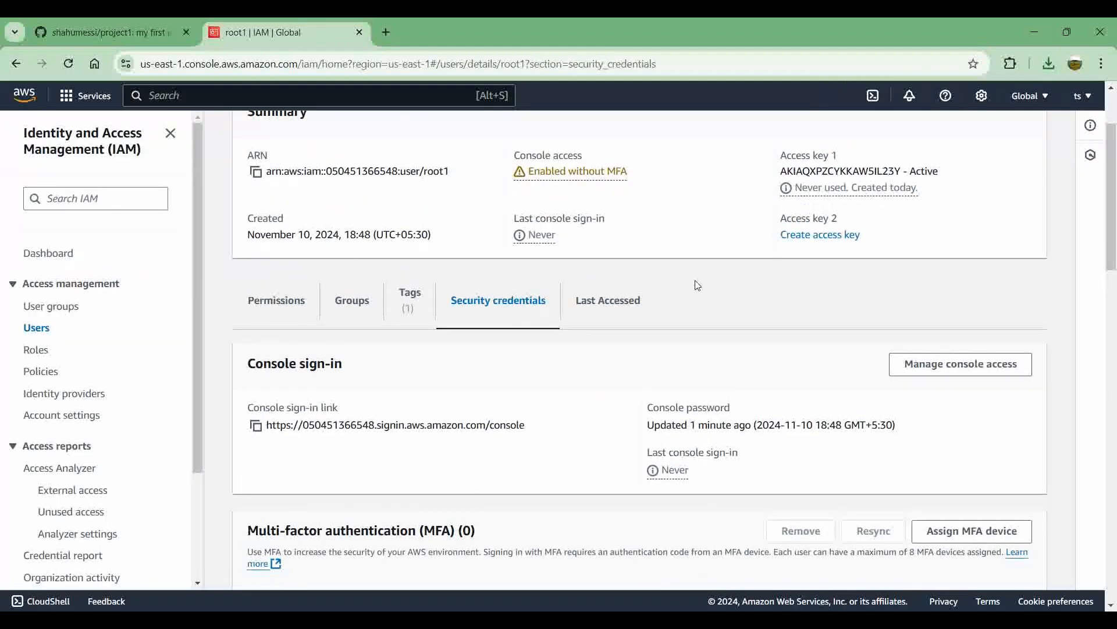
scroll(697, 286, "down", 6)
scroll(657, 332, "up", 7)
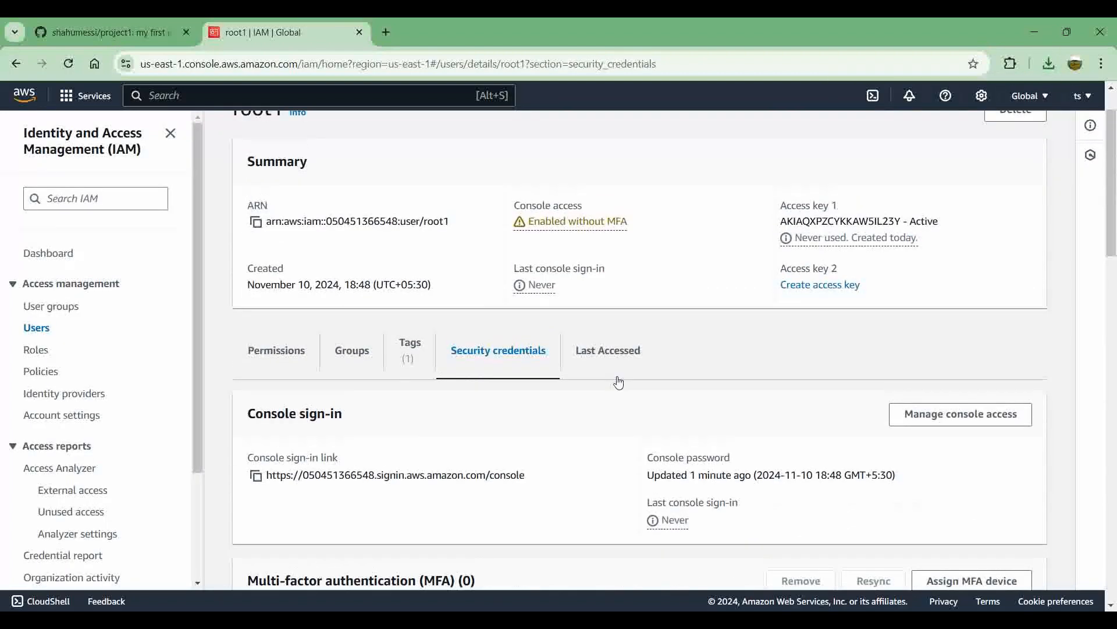
Step: Search the web for "aws install cli" in a new tab and open the AWS documentation page on installing the AWS CLI
left_click(385, 32)
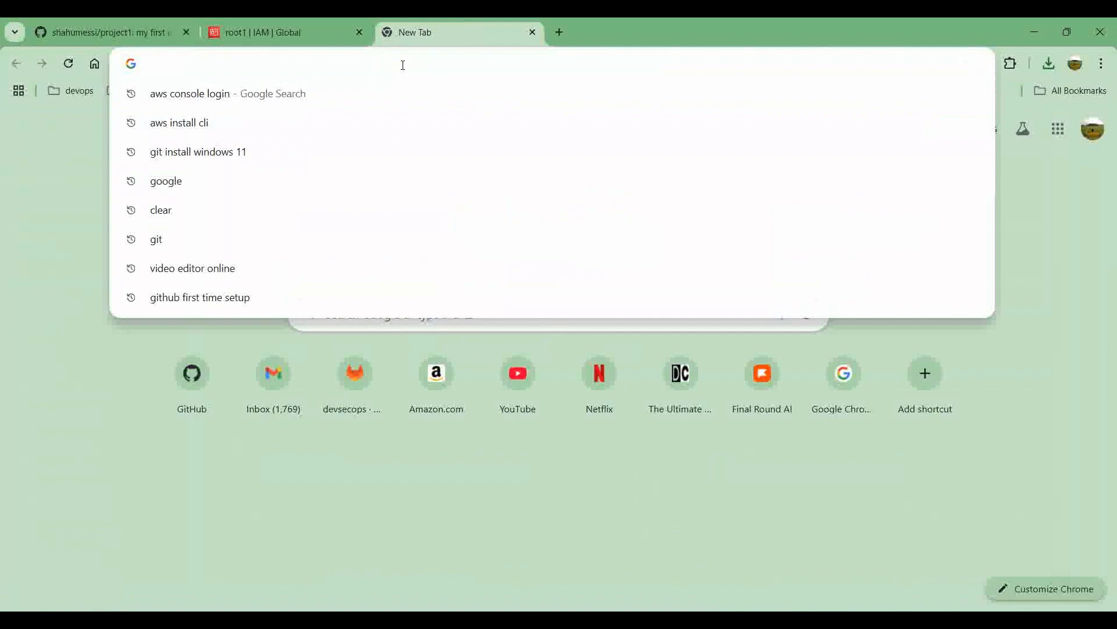
key("Down")
key("Down")
key("Return")
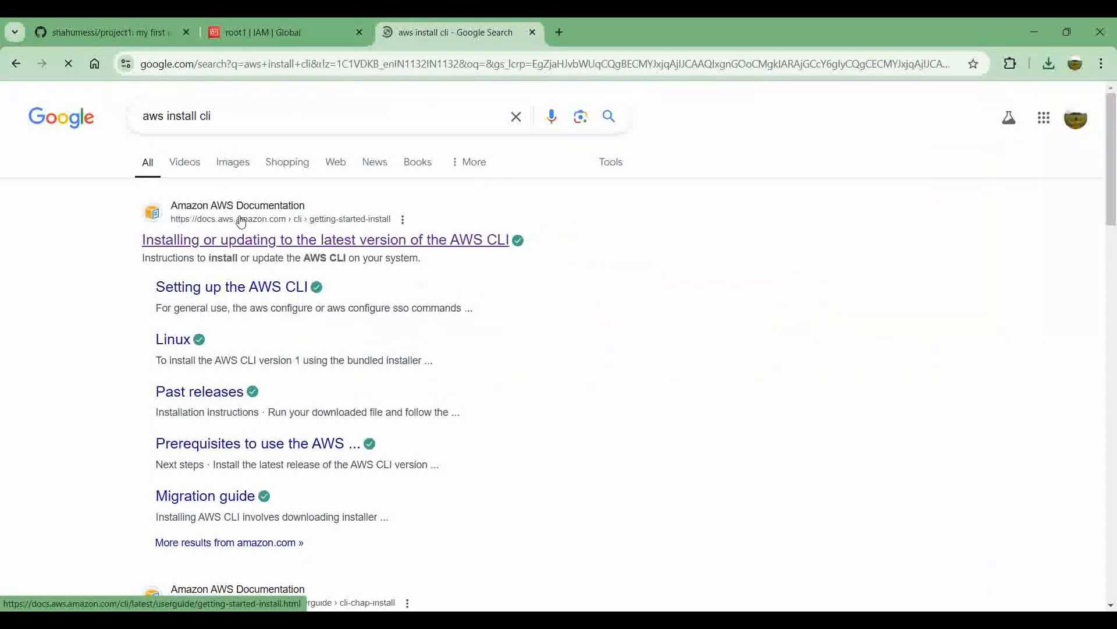
left_click(257, 245)
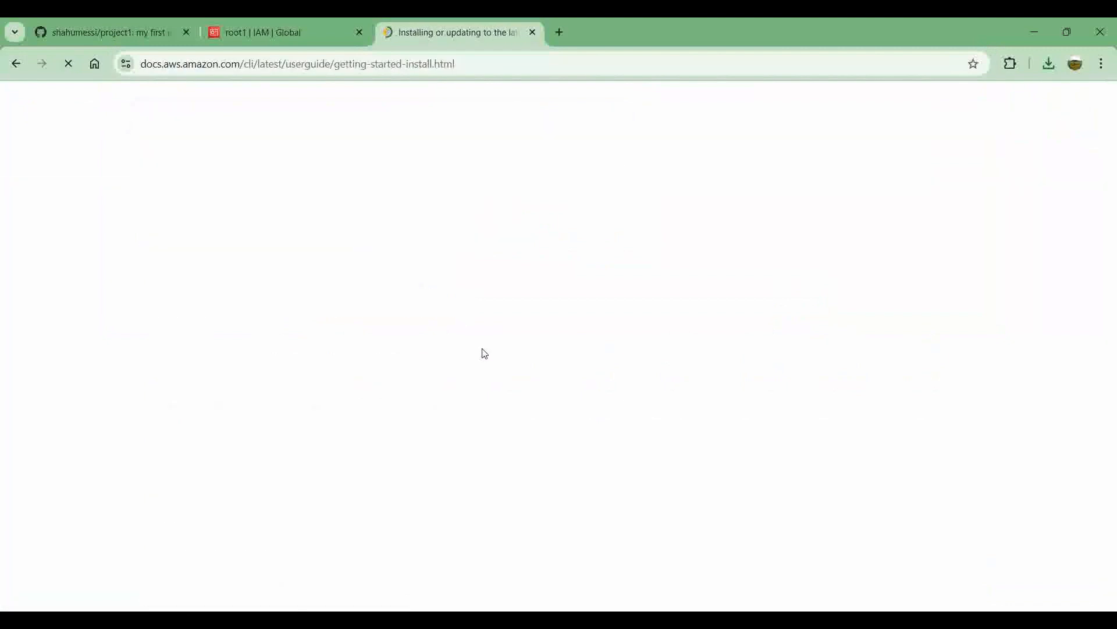
Step: Expand the Windows installation instructions, download the AWSCLIV2.msi installer and check it in the browser's downloads list
scroll(483, 362, "down", 3)
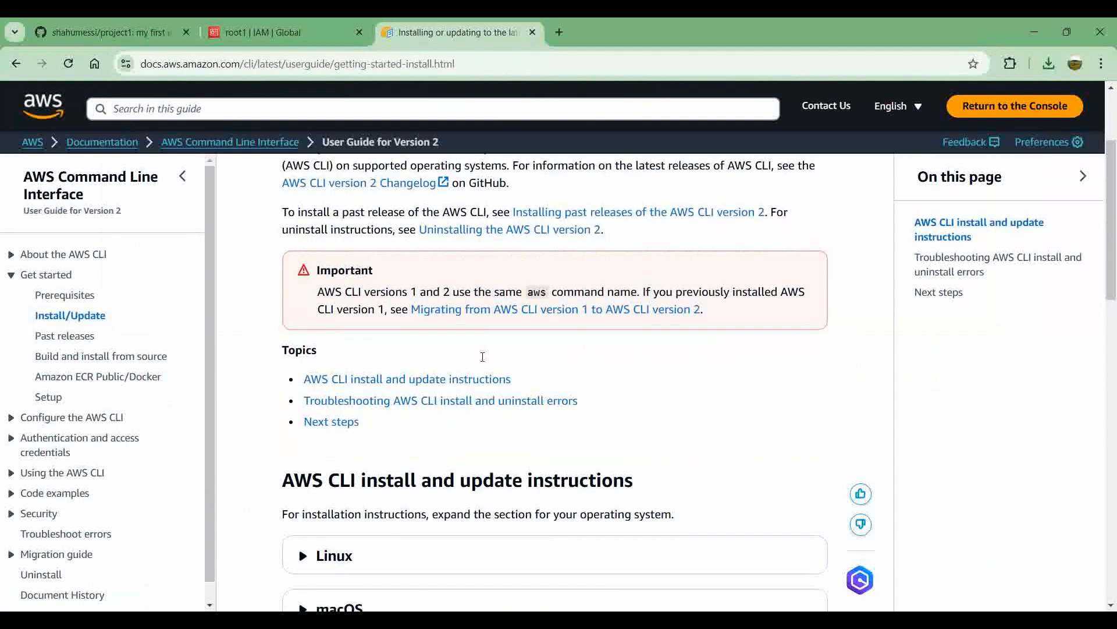
scroll(483, 362, "down", 4)
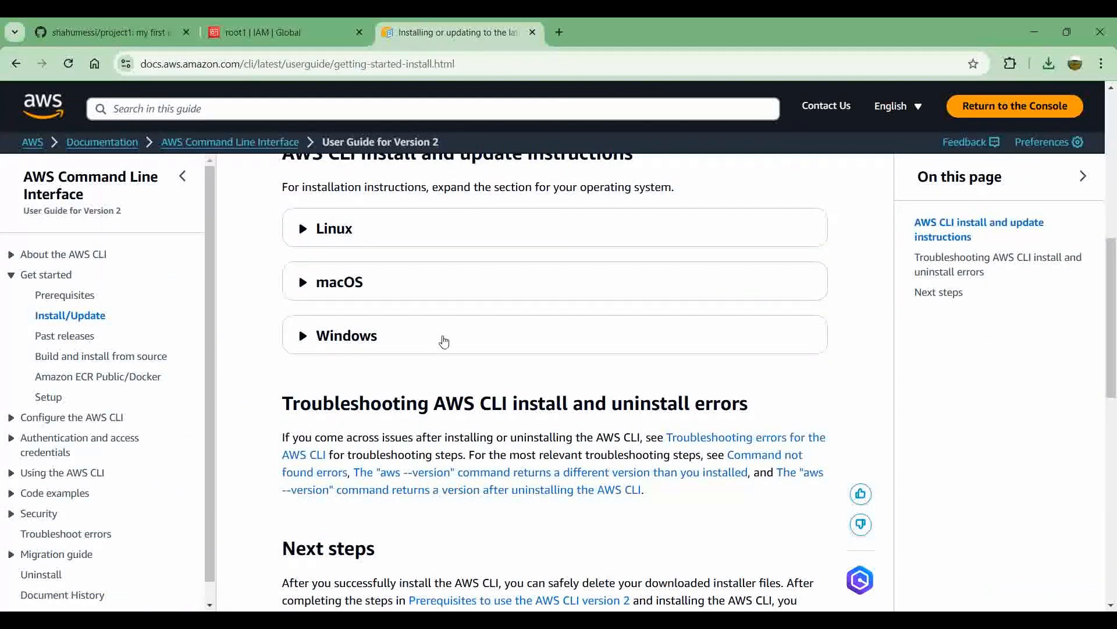
left_click(444, 341)
scroll(444, 341, "down", 3)
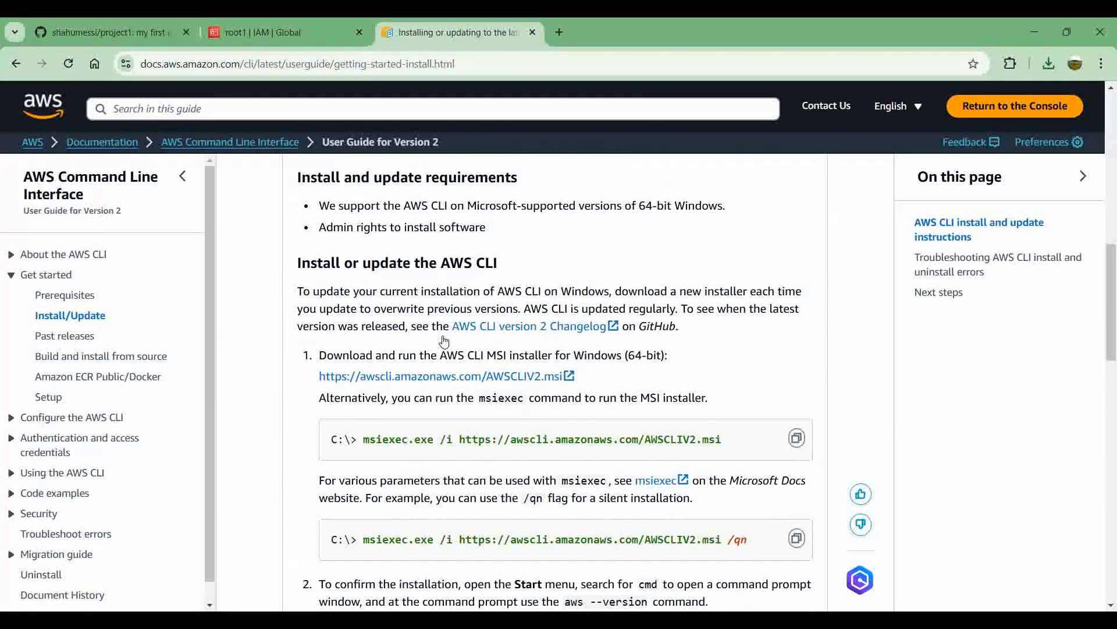
scroll(445, 341, "up", 2)
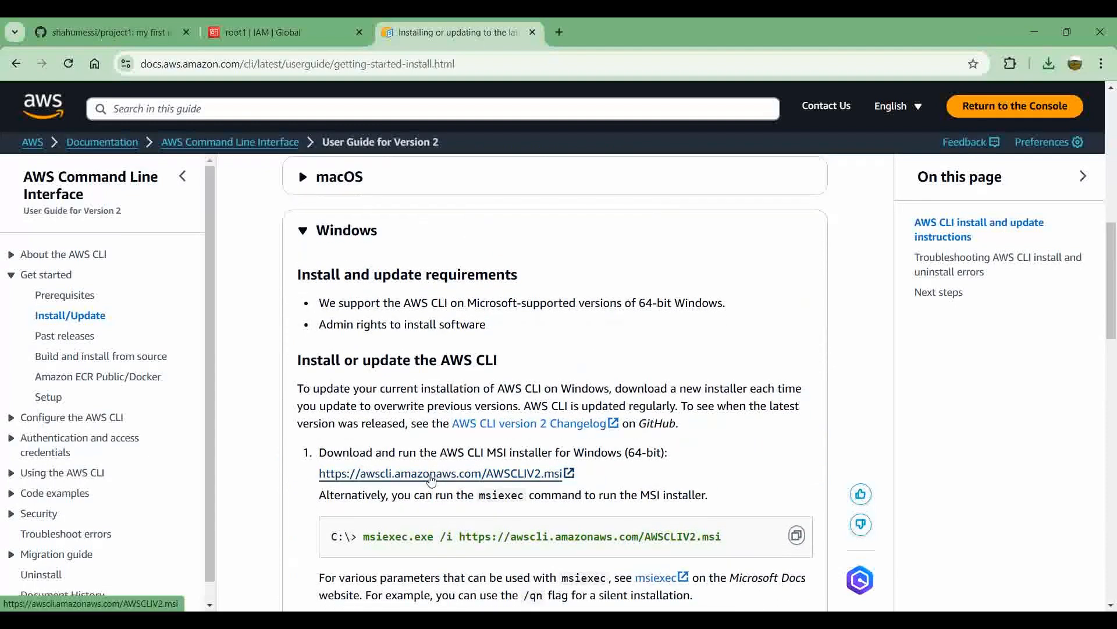
left_click(399, 482)
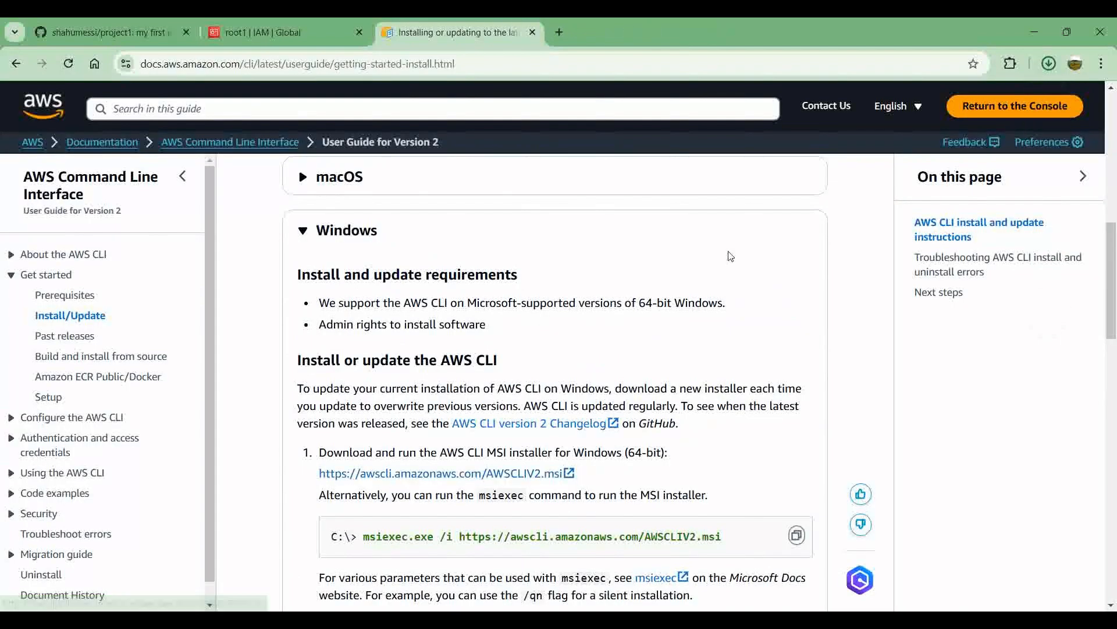
left_click(1048, 64)
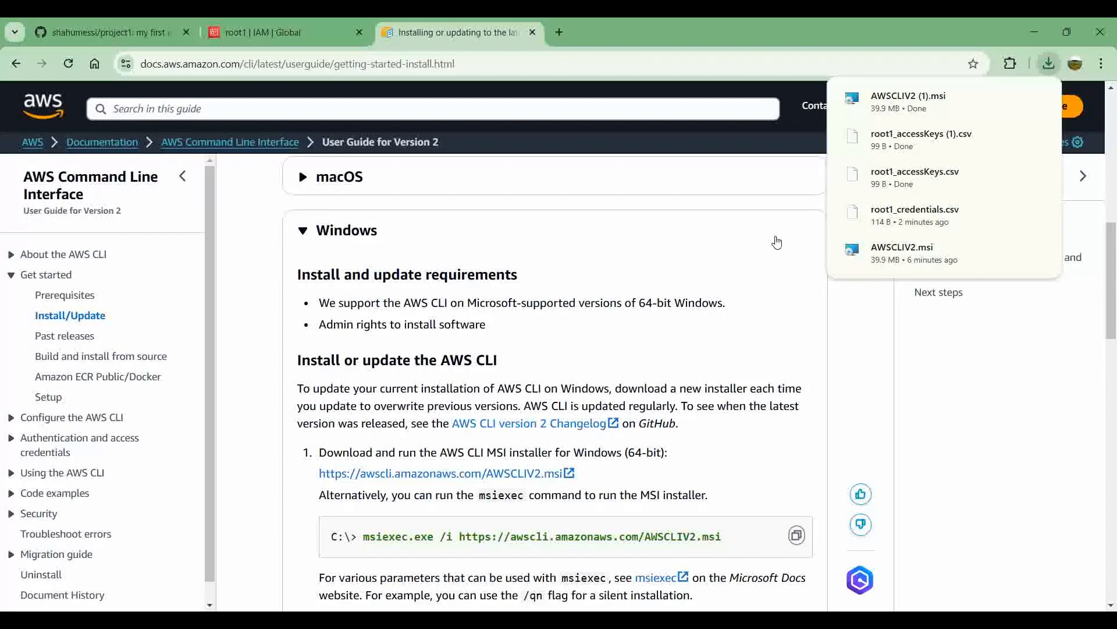
Step: Switch to the MINGW64 terminal in /d/project1 and exit the pending aws configure prompt
mouse_move(537, 620)
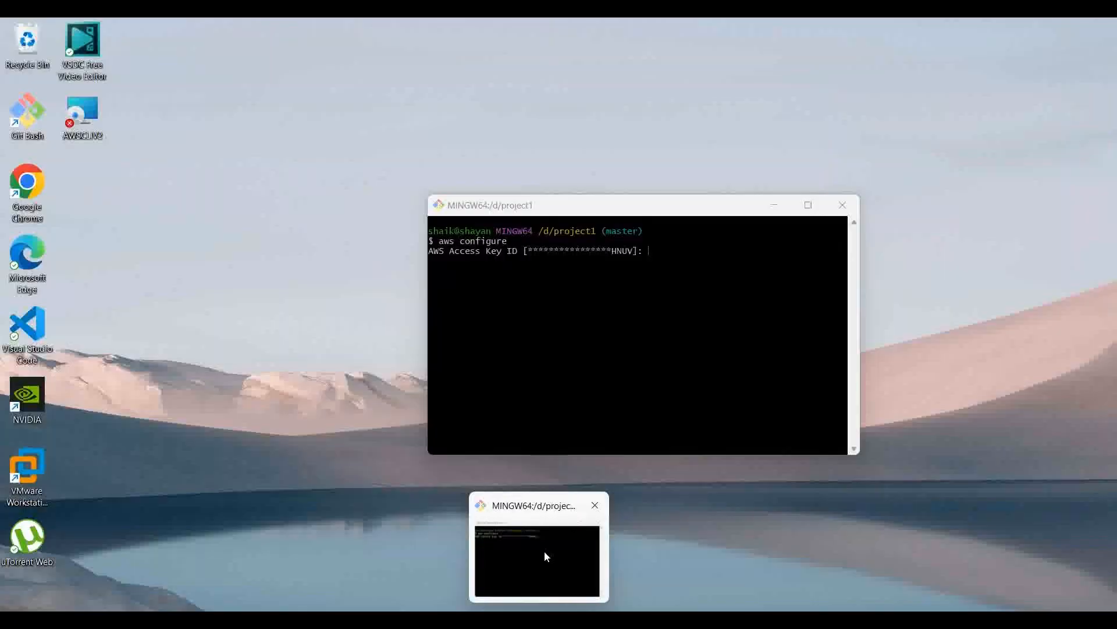
left_click(543, 551)
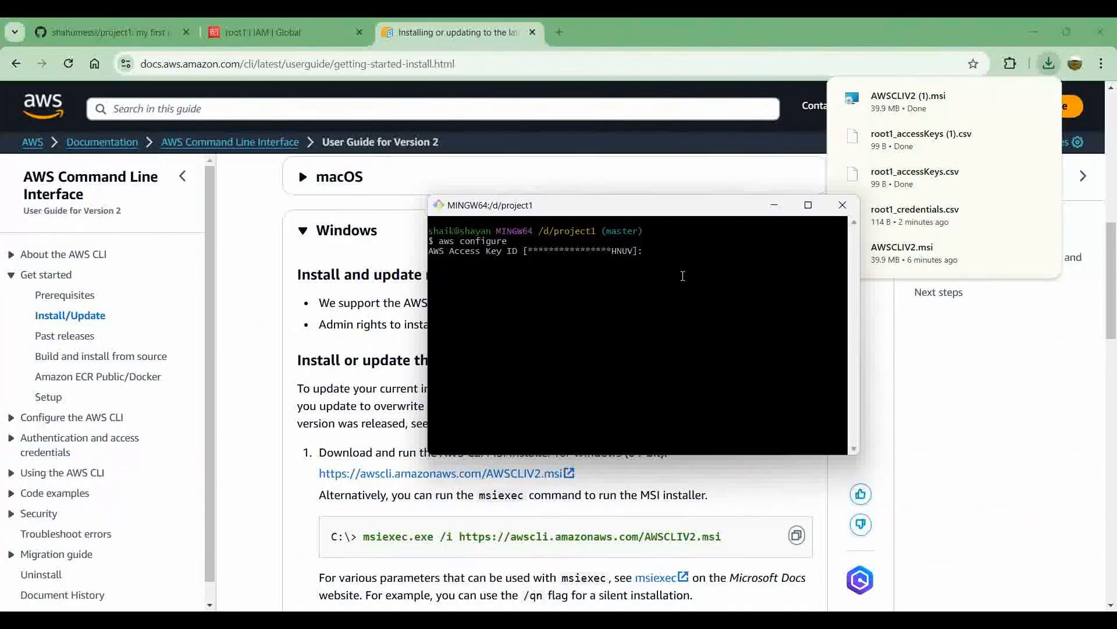
key("ctrl+v")
key("Return")
key("Return")
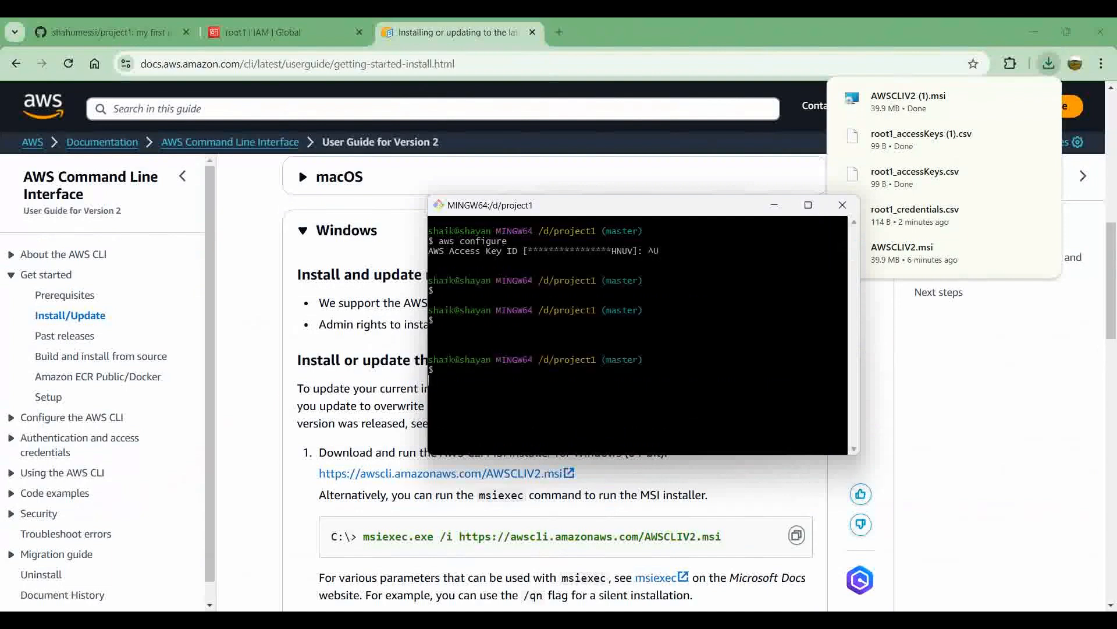
Step: Clear the terminal screen and start the AWS CLI setup with aws configure
key("Return")
key("Return")
type("claer")
key("Return")
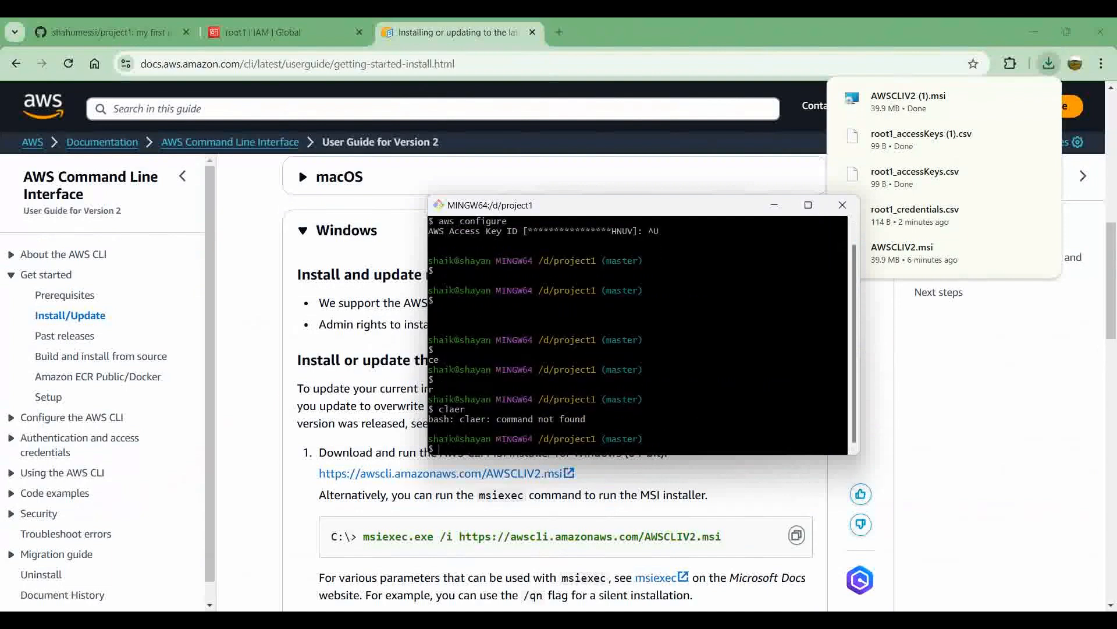
type("clear")
key("Return")
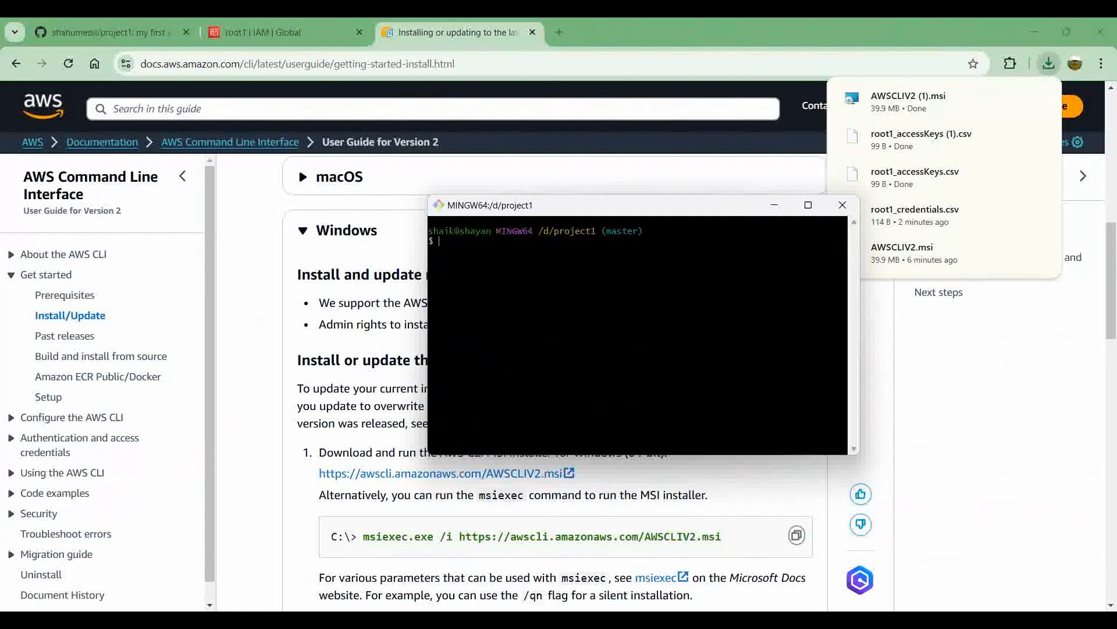
type("aws configure")
key("Return")
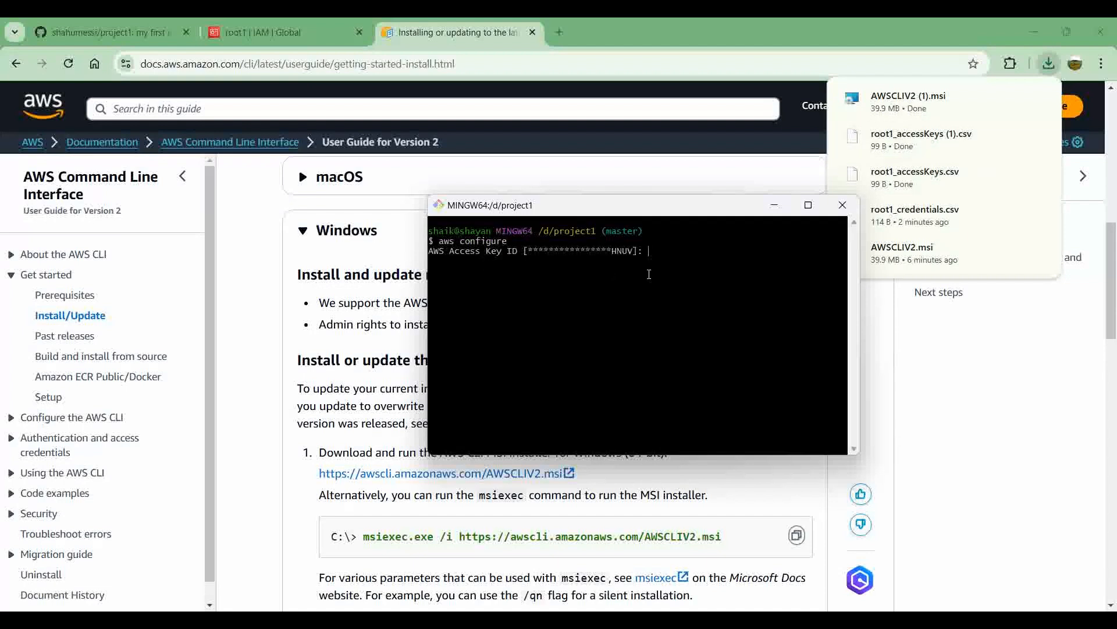
Step: Open the downloaded root1_accessKeys (1).csv from the browser, choosing Notepad as the app to always open .csv files
right_click(939, 150)
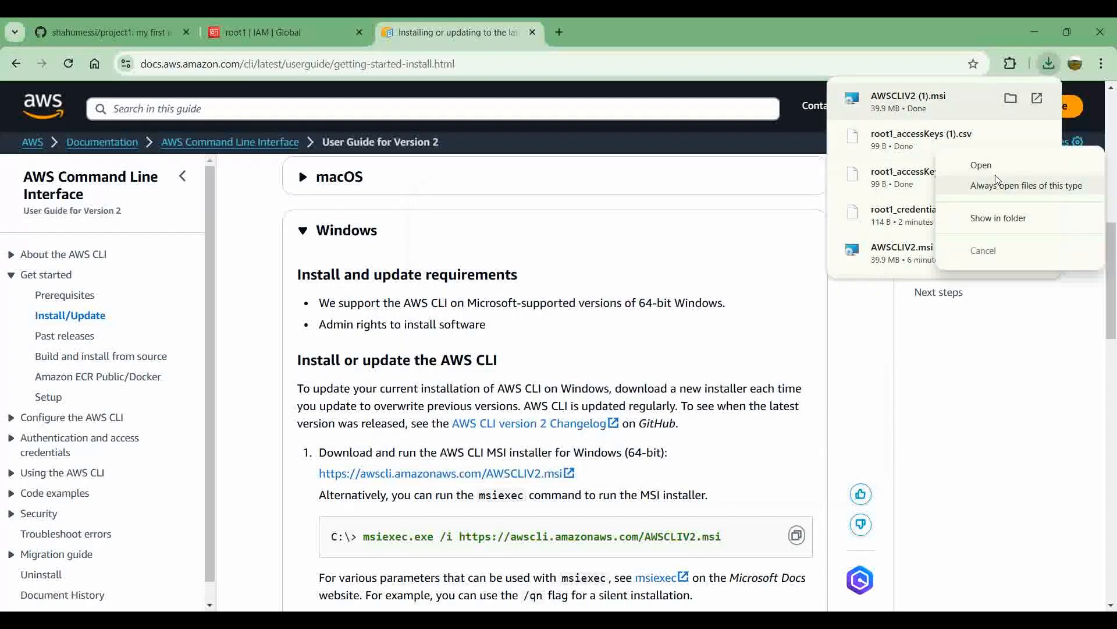
left_click(981, 166)
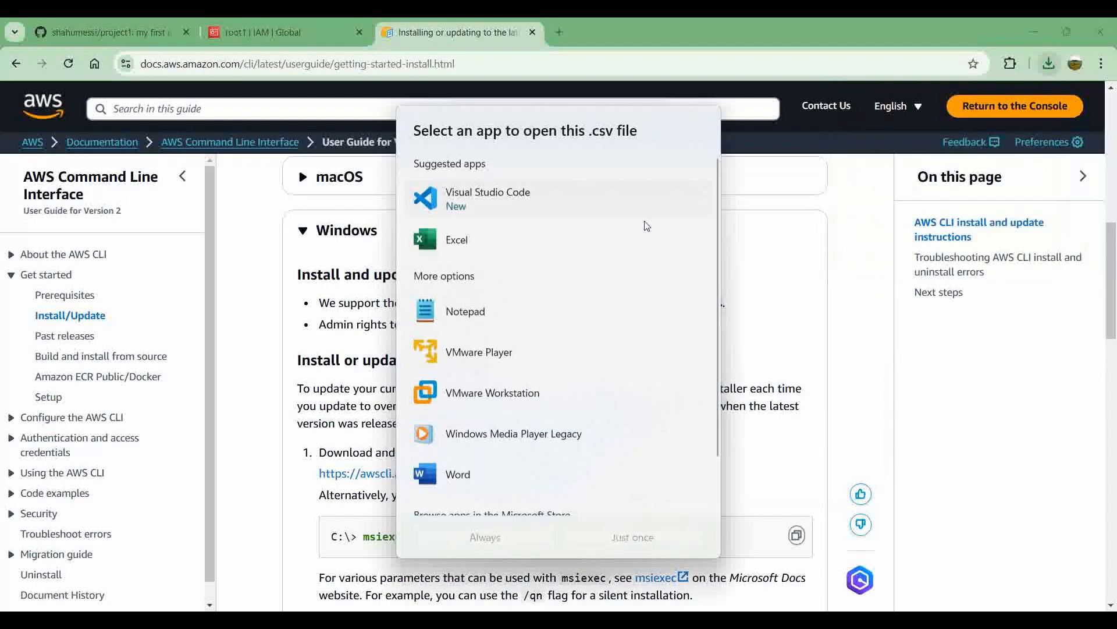
left_click(504, 315)
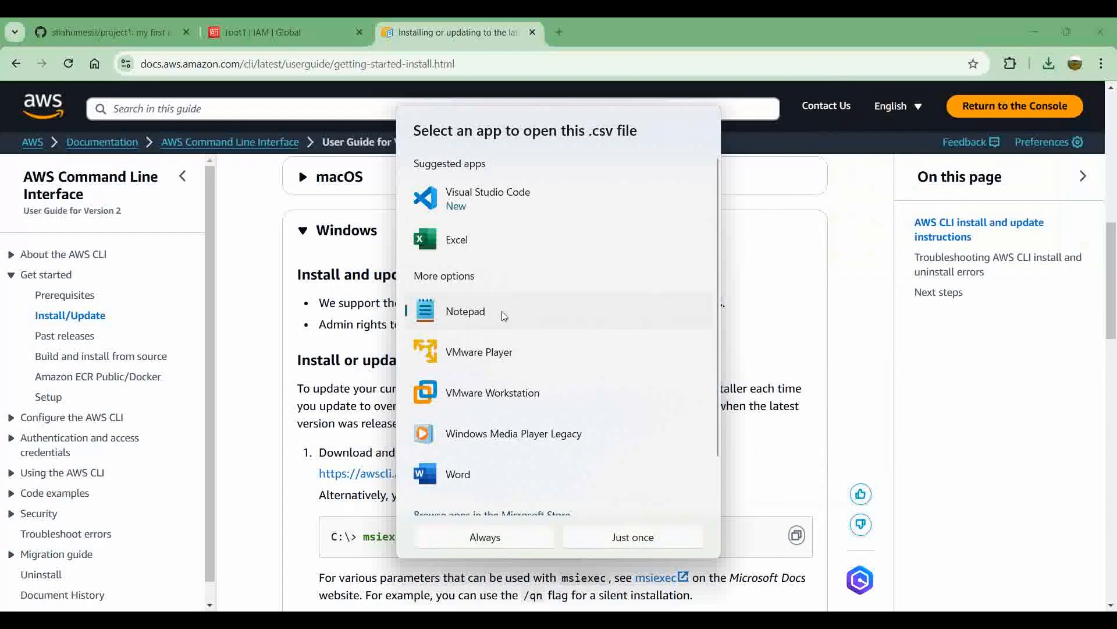
left_click(495, 537)
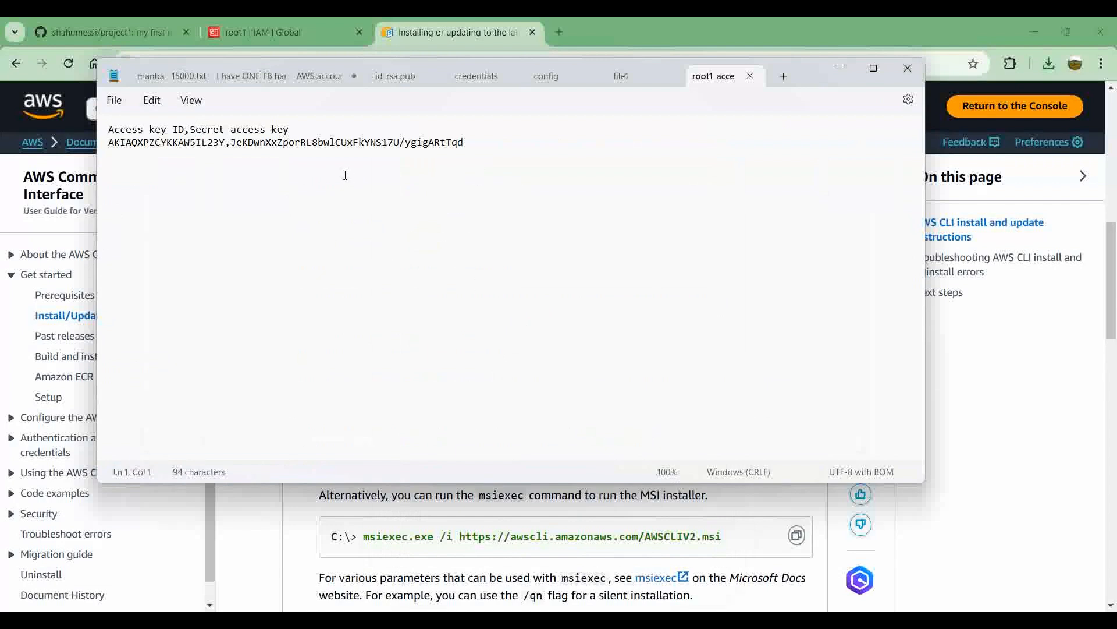
Step: Copy the access key ID from the CSV file and submit it at the terminal's AWS Access Key ID prompt
triple_click(111, 143)
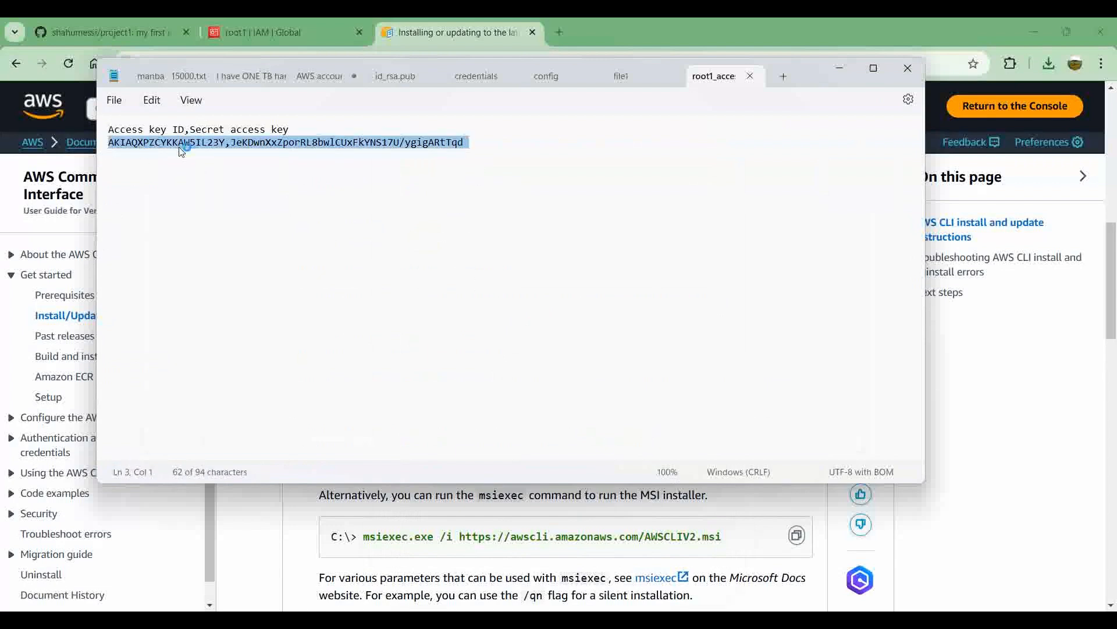
left_click(216, 144)
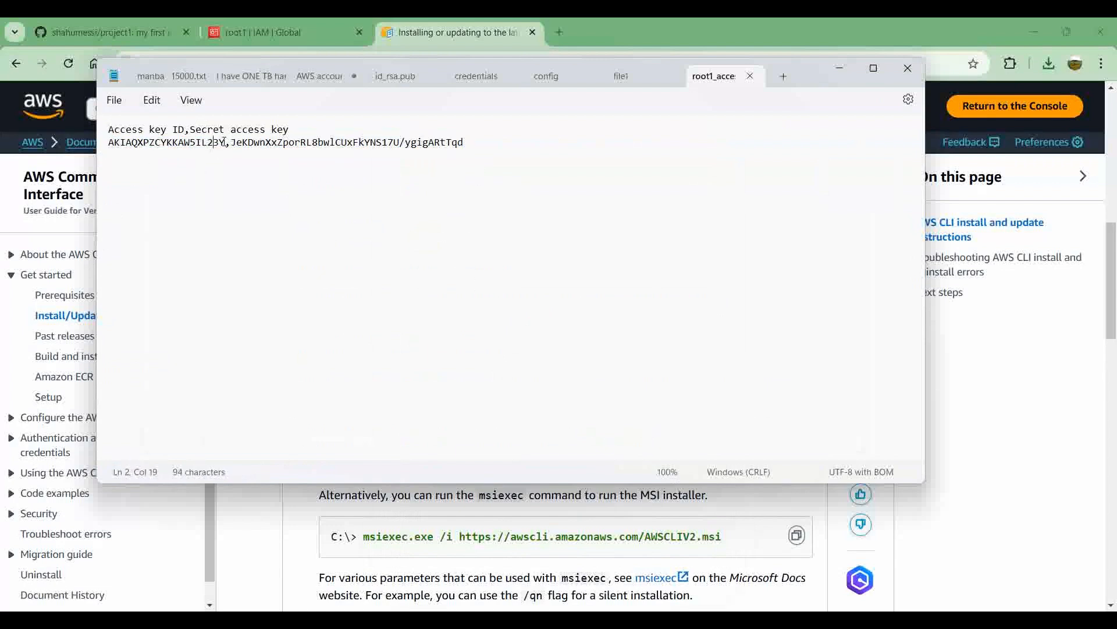
left_click_drag(224, 142, 112, 146)
key("ctrl+c")
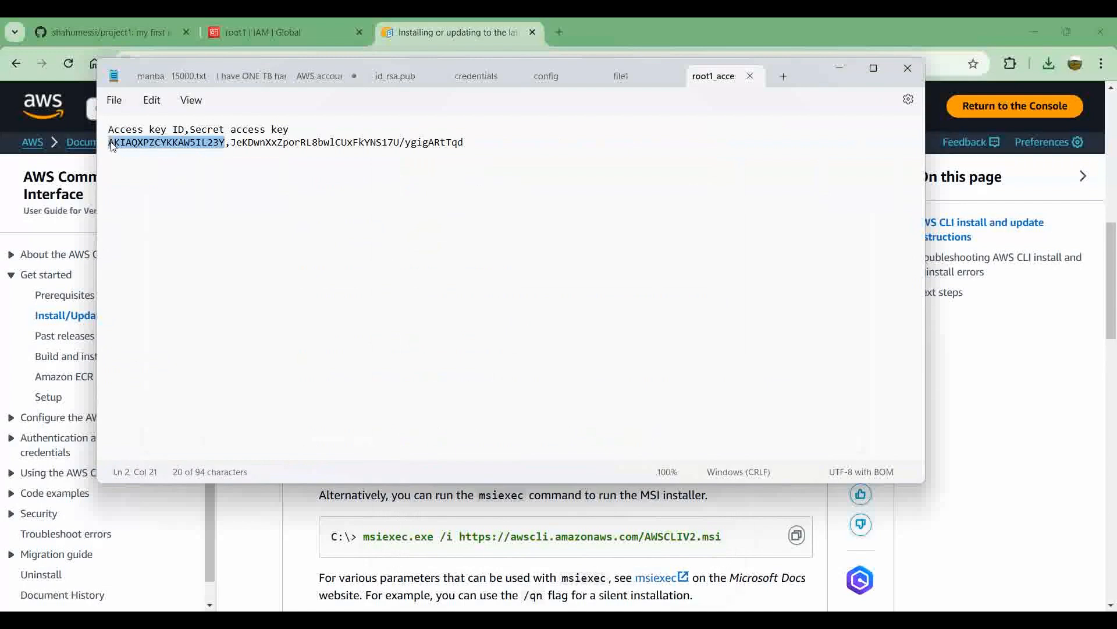
key("alt+Tab")
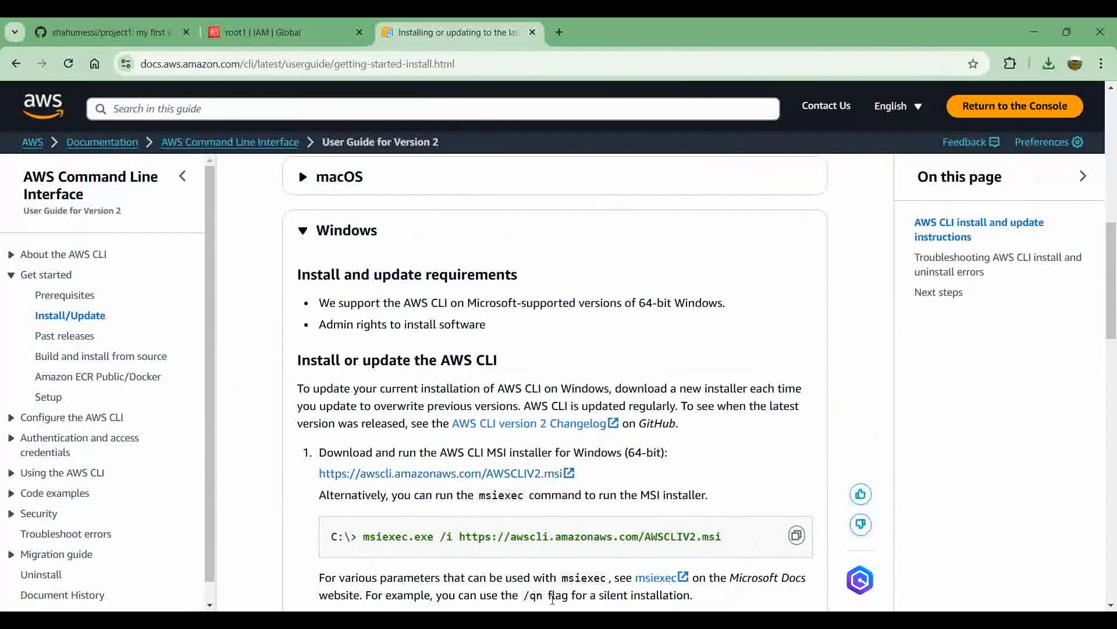
left_click(539, 618)
right_click(620, 338)
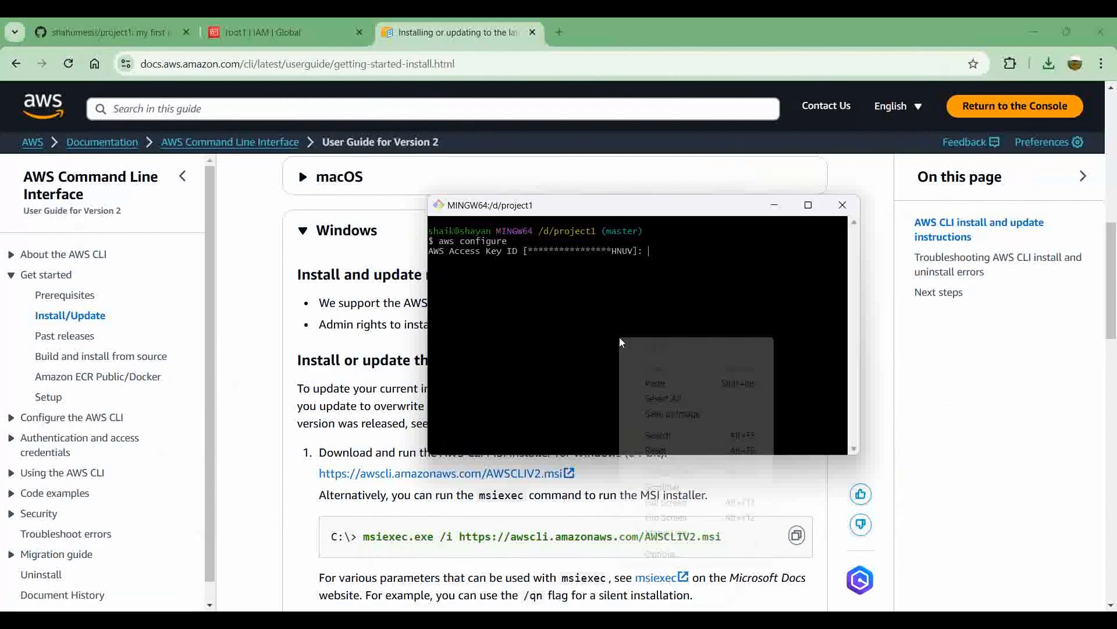
left_click(658, 383)
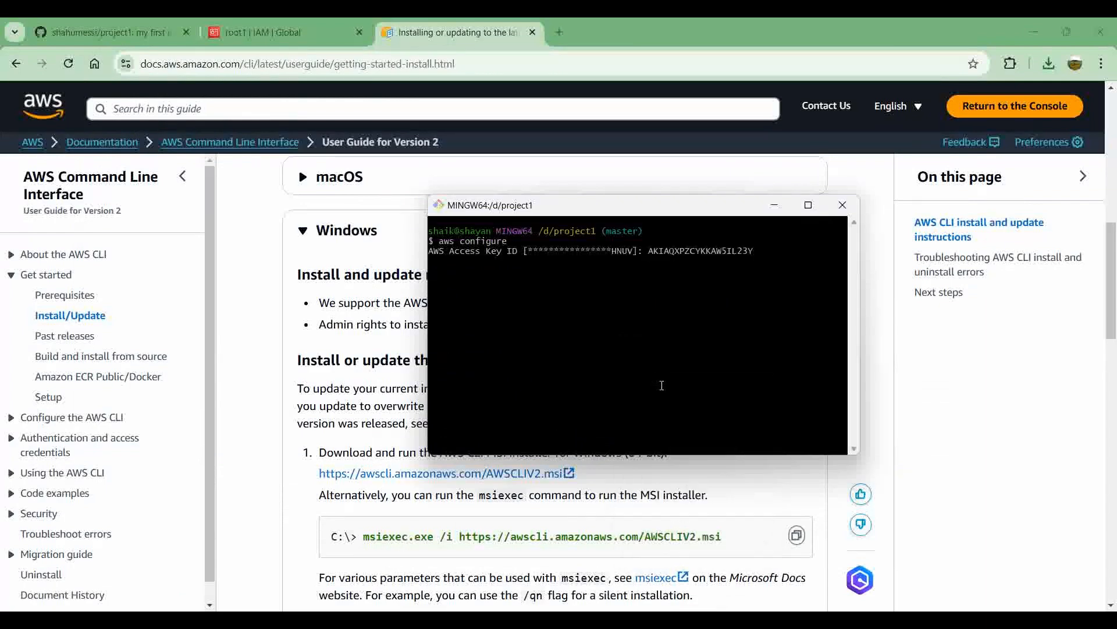
key("Return")
Step: Copy the secret access key from the CSV file and enter it at the terminal's AWS Secret Access Key prompt
key("alt+Tab")
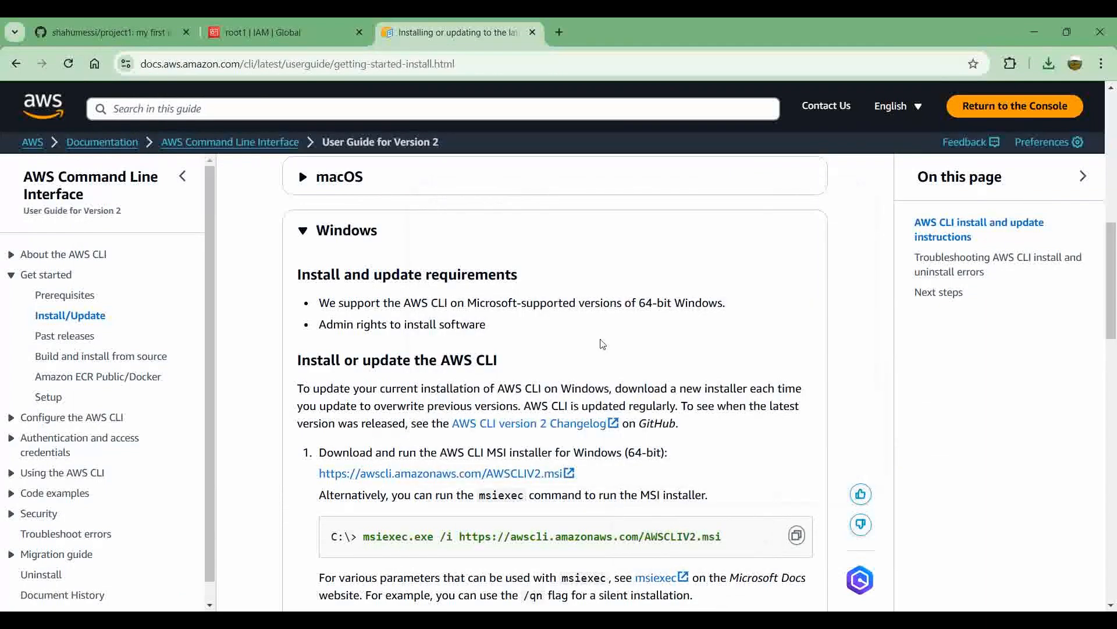
key("alt+Tab")
key("alt+Tab")
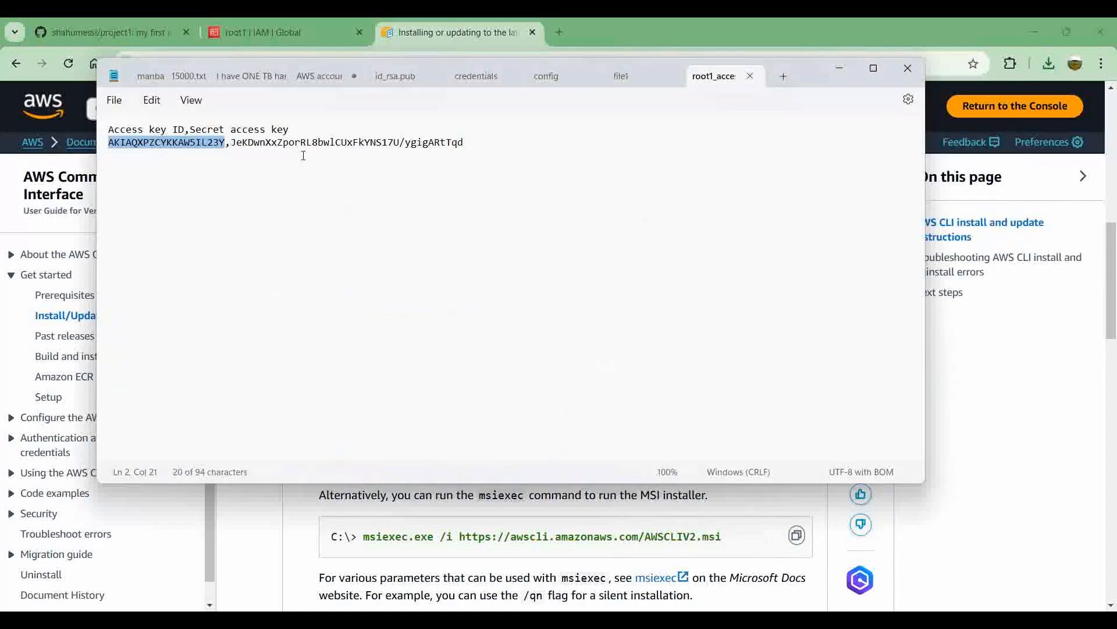
left_click_drag(231, 142, 515, 144)
key("ctrl+c")
key("alt+Tab")
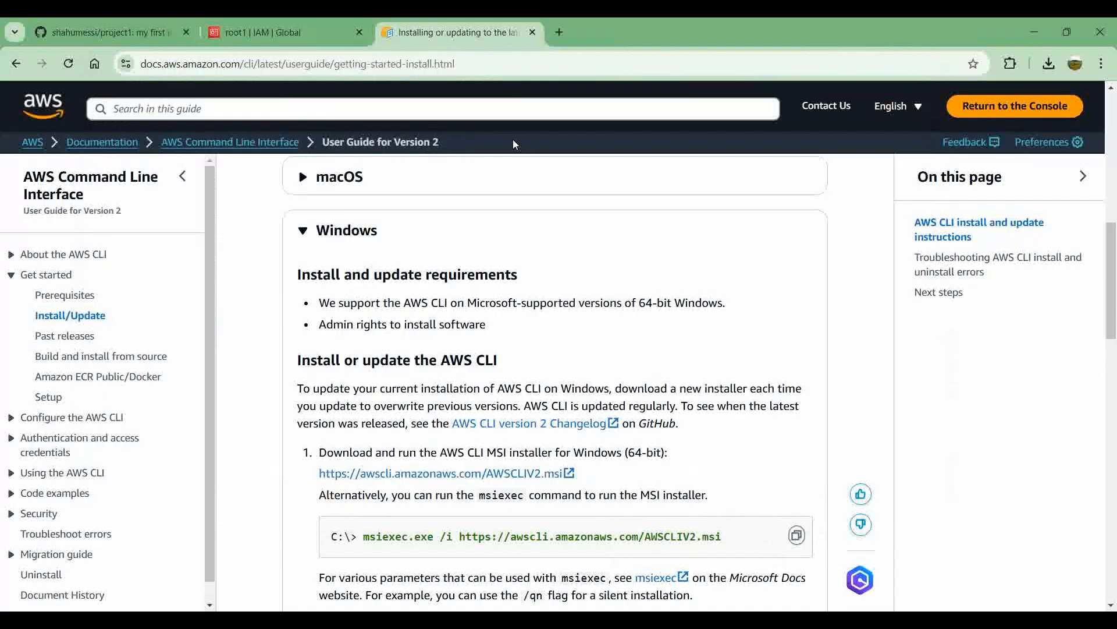
key("alt+Tab")
key("alt+Tab")
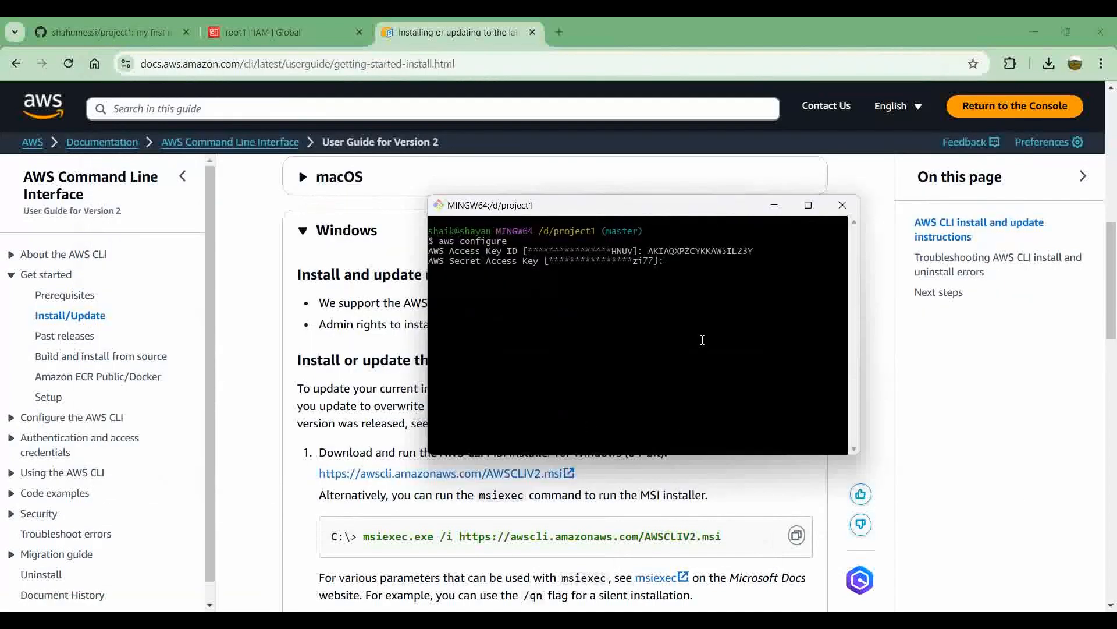
right_click(703, 340)
left_click(732, 385)
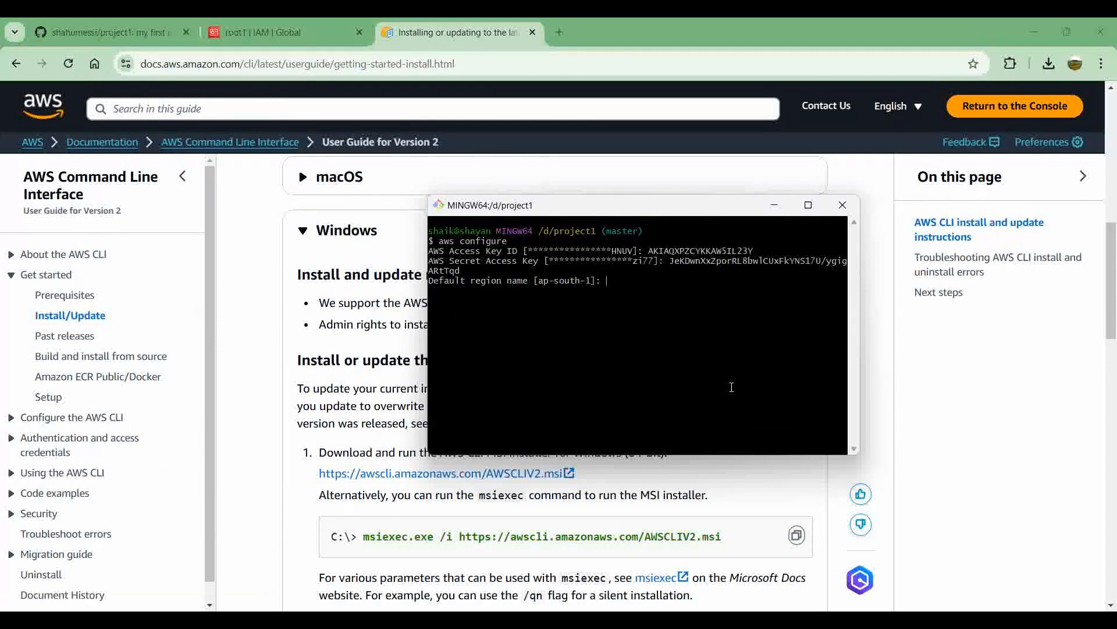
Step: Set the default region name to ap-south-1 and the default output format to json
type("ap-south-1")
key("Return")
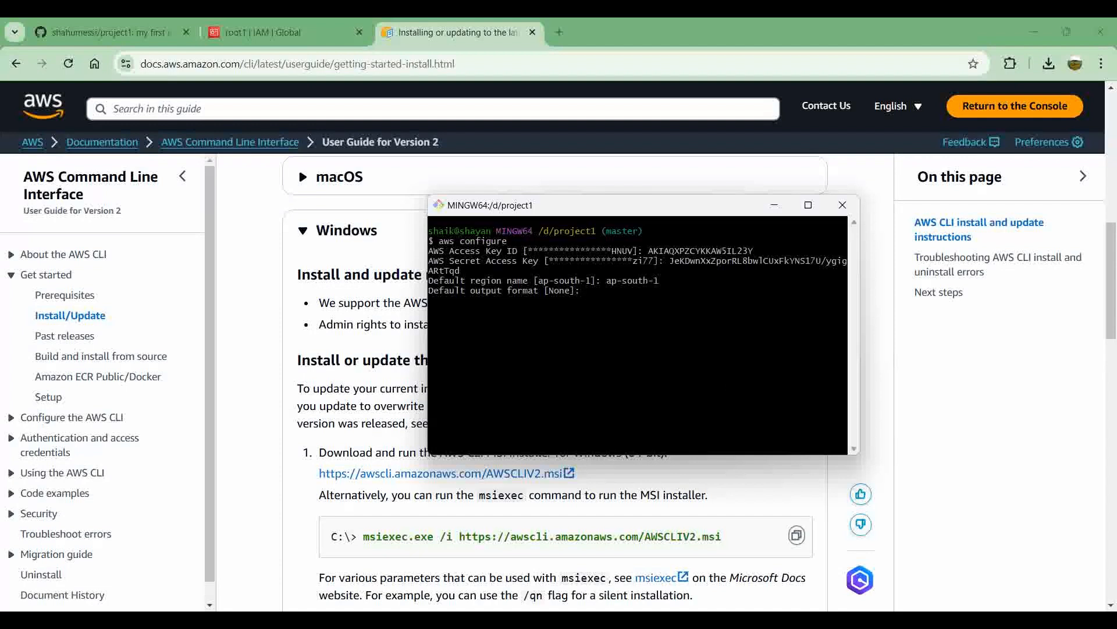
type("json")
key("Return")
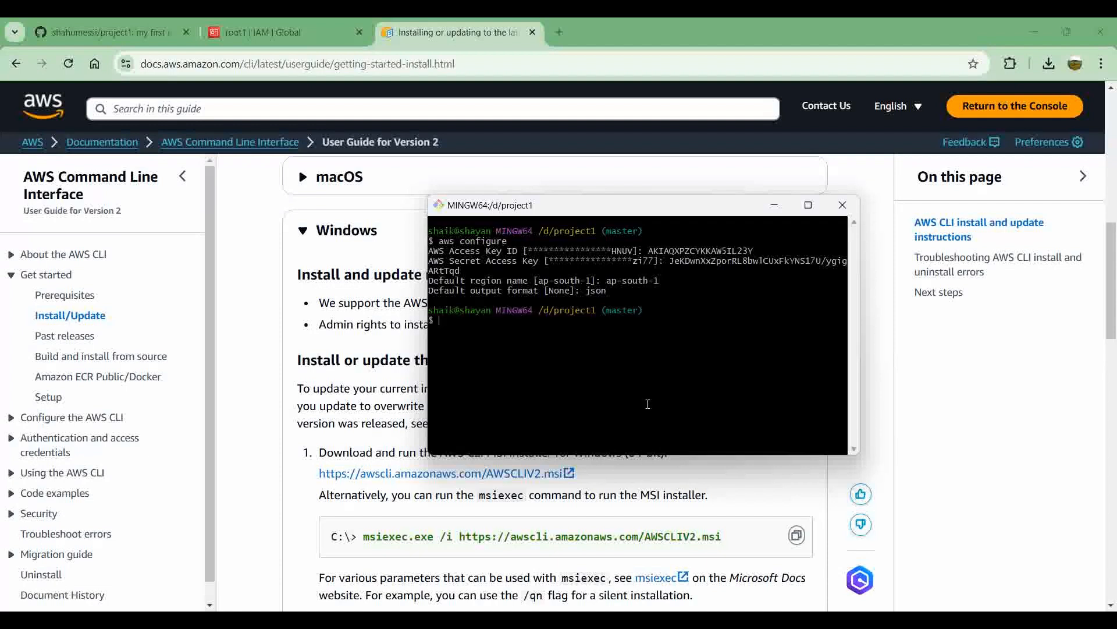
Step: Switch to File Explorer and open the .aws folder inside the user's home folder under C:\Users
mouse_move(314, 618)
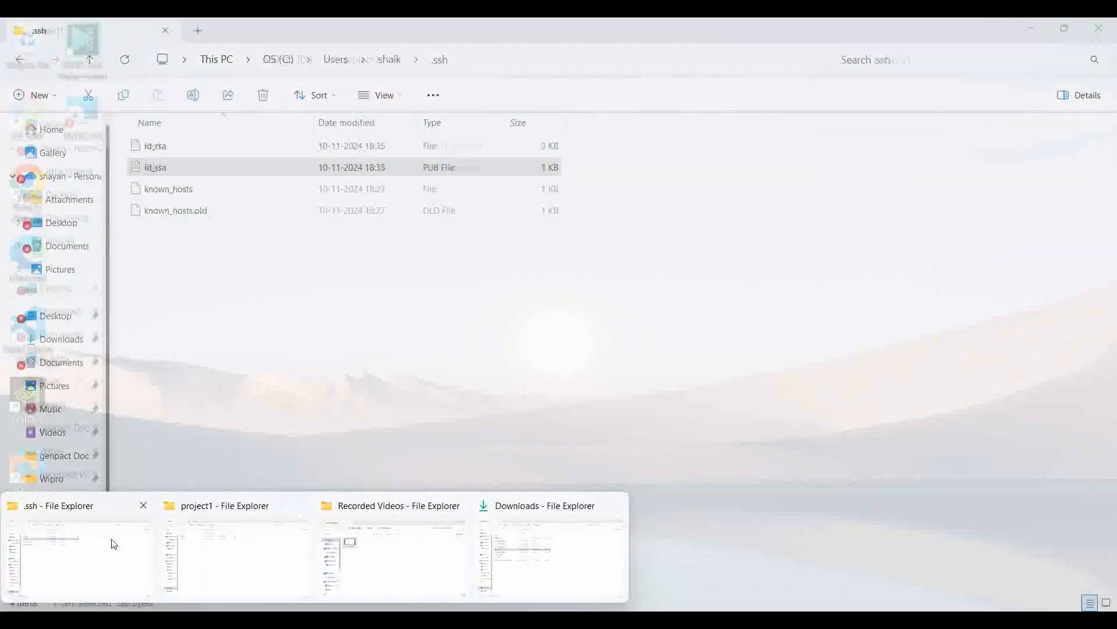
left_click(110, 539)
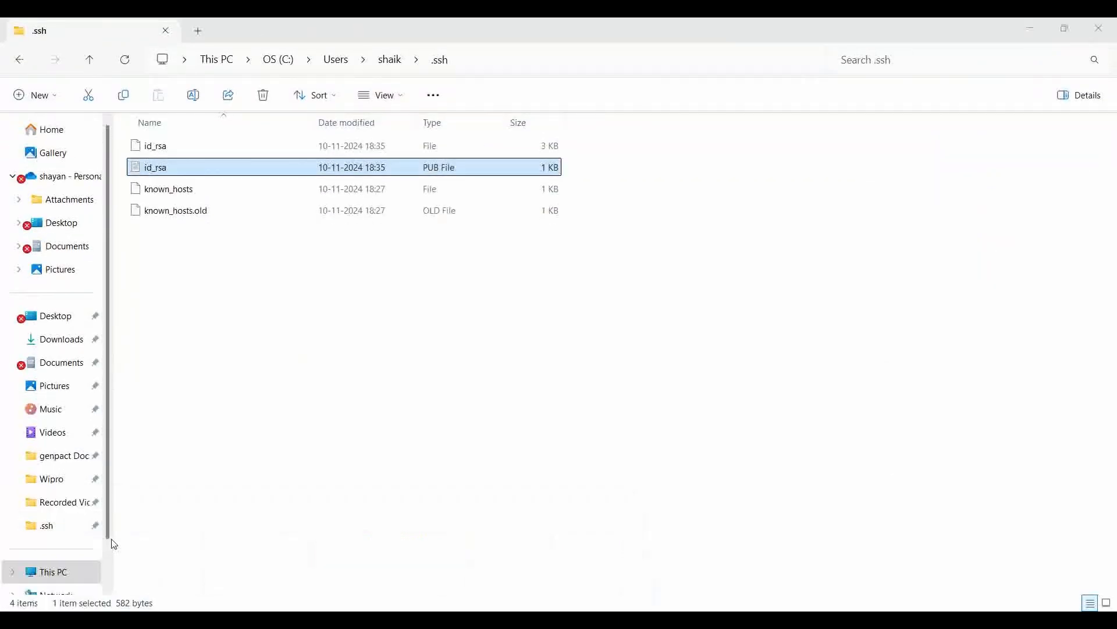
left_click(336, 60)
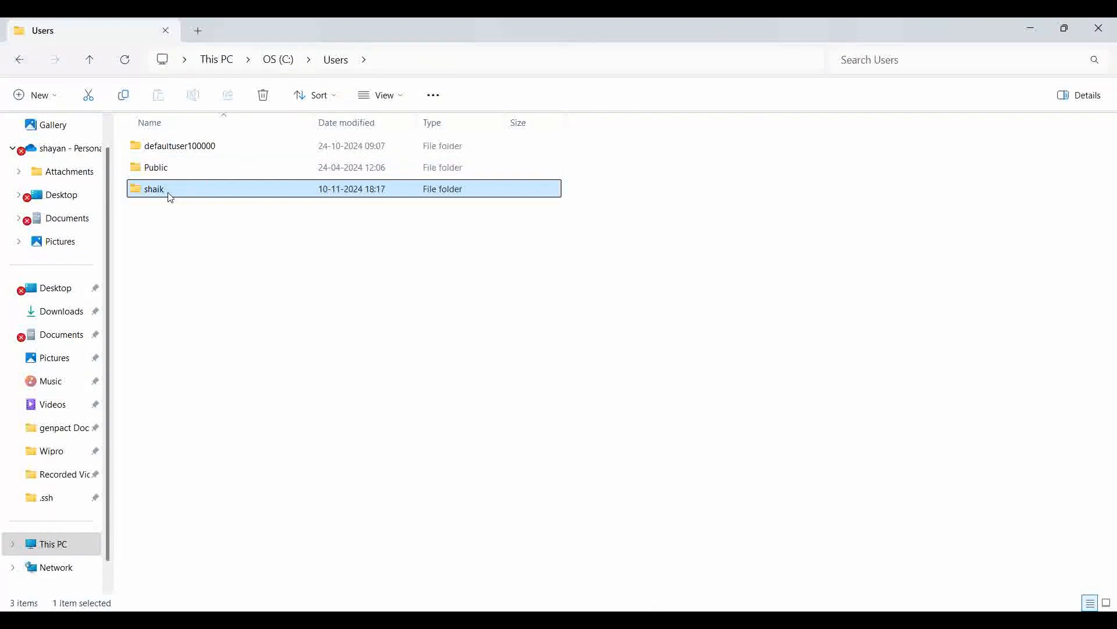
double_click(169, 193)
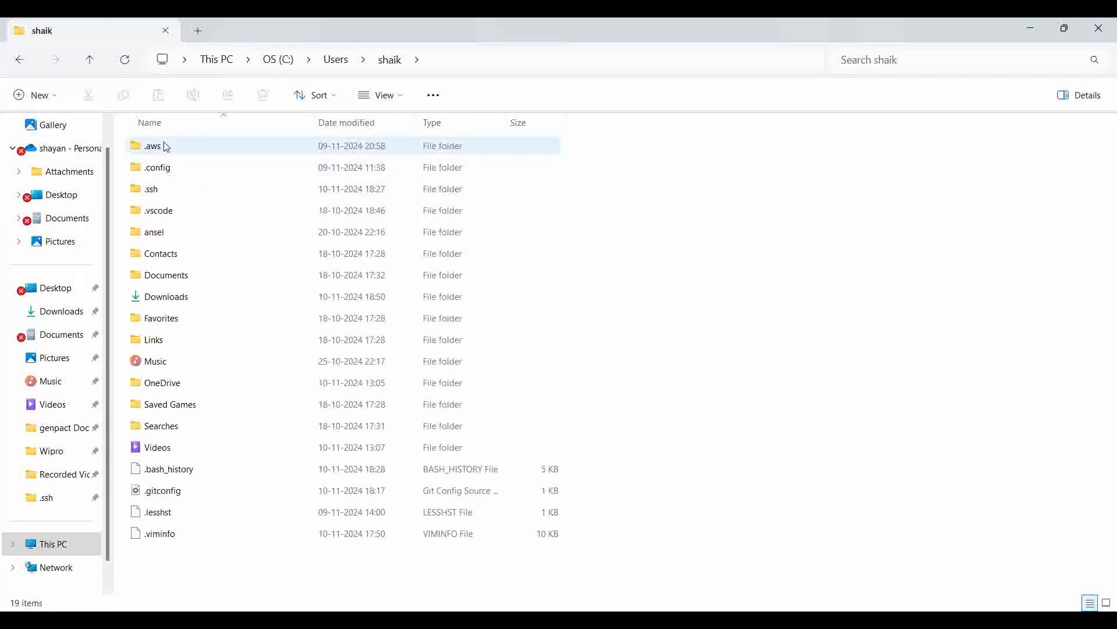
double_click(182, 149)
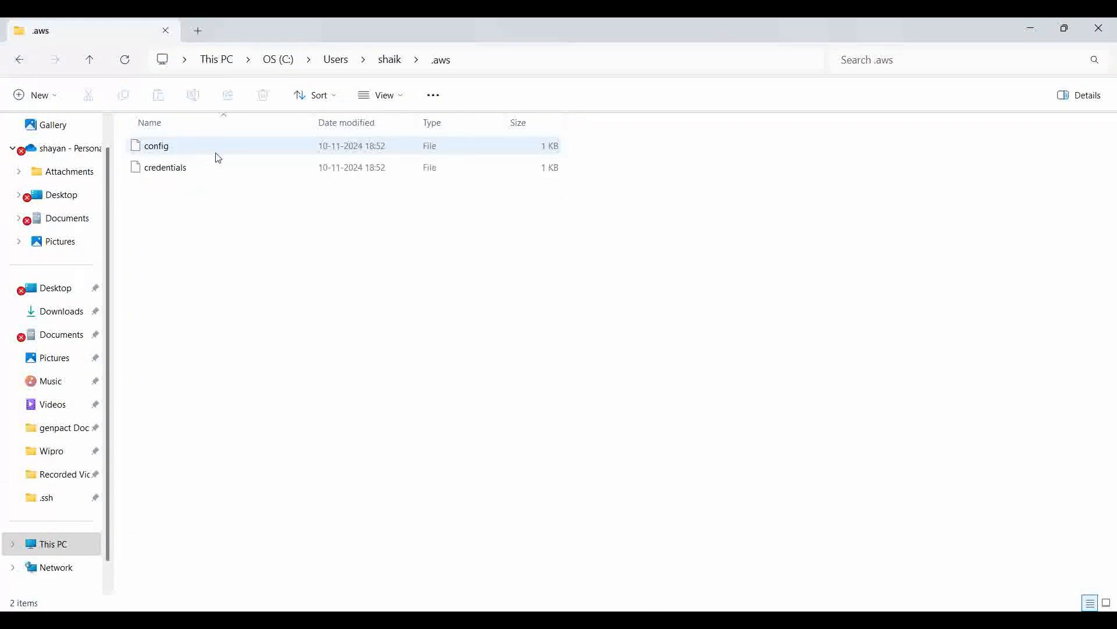
Step: Open the config file in Notepad, check its region value and minimize the window
right_click(165, 150)
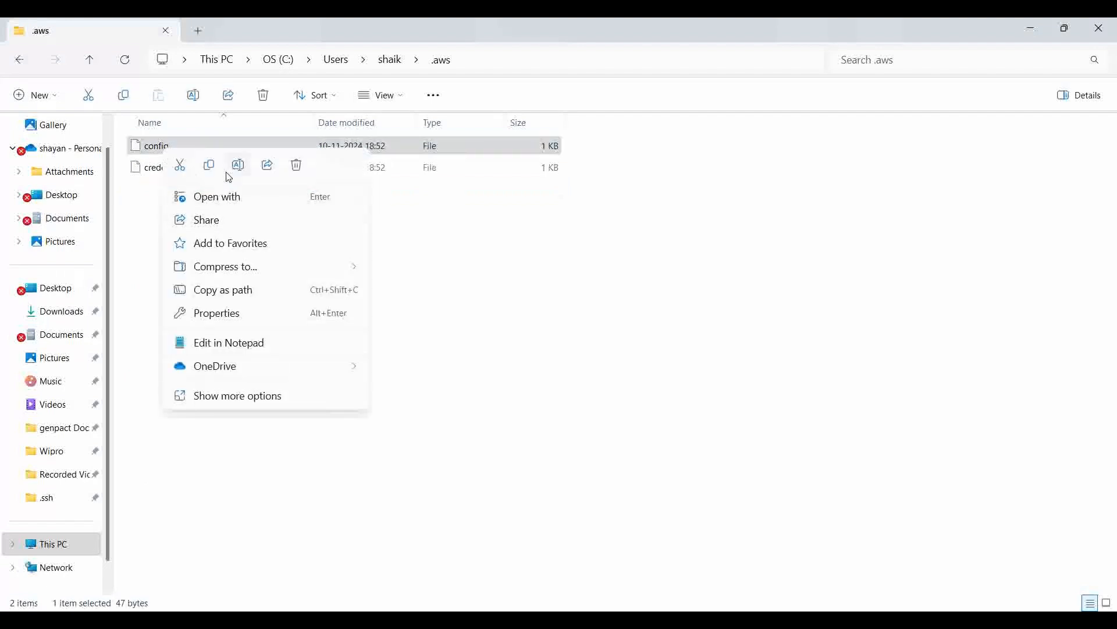
left_click(248, 350)
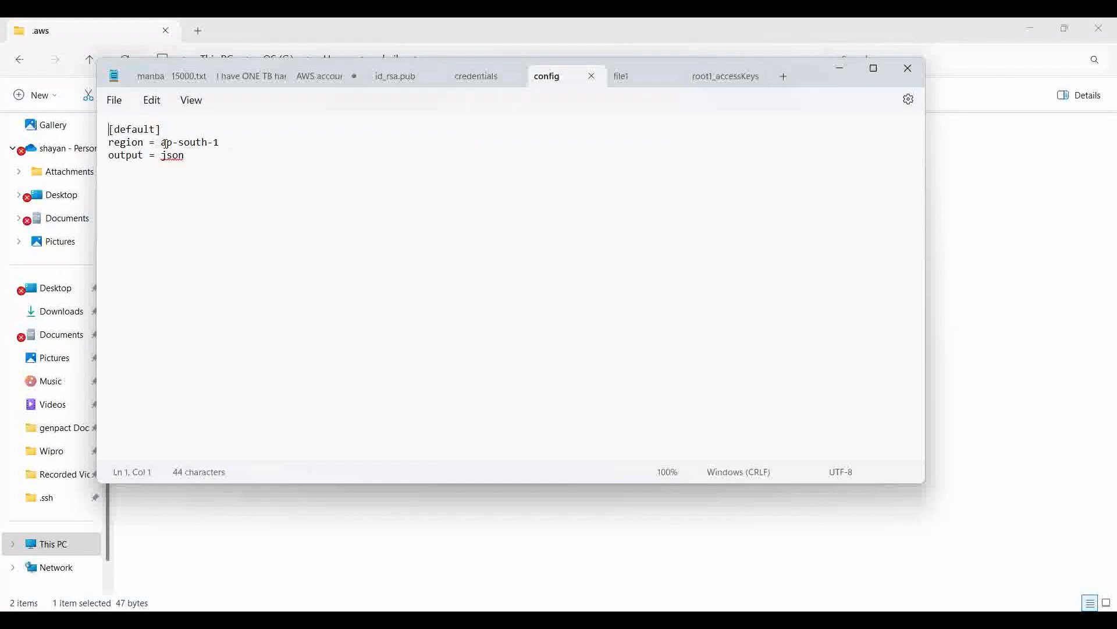
left_click_drag(161, 143, 232, 149)
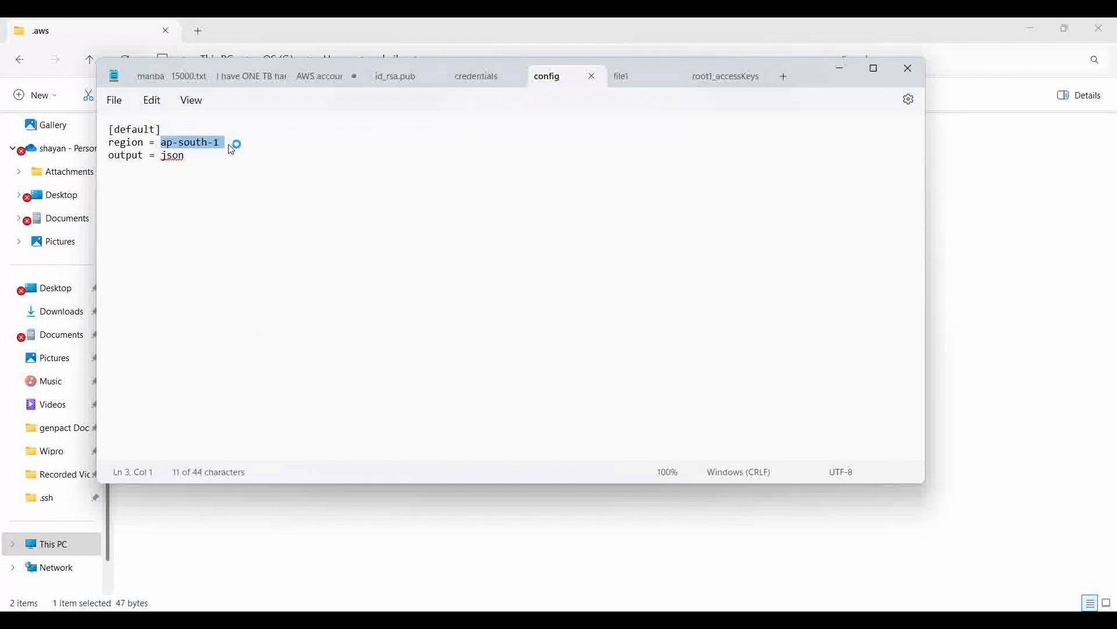
key("alt+space")
key("n")
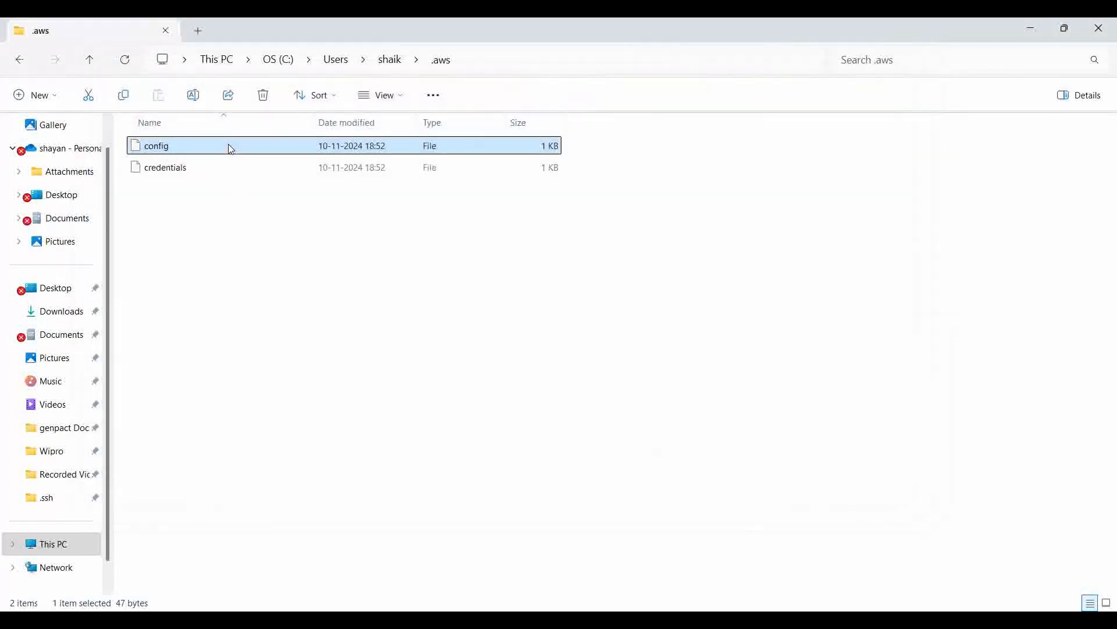
Step: Open the credentials file just once in Notepad, check the stored access key entries and close the window
double_click(191, 174)
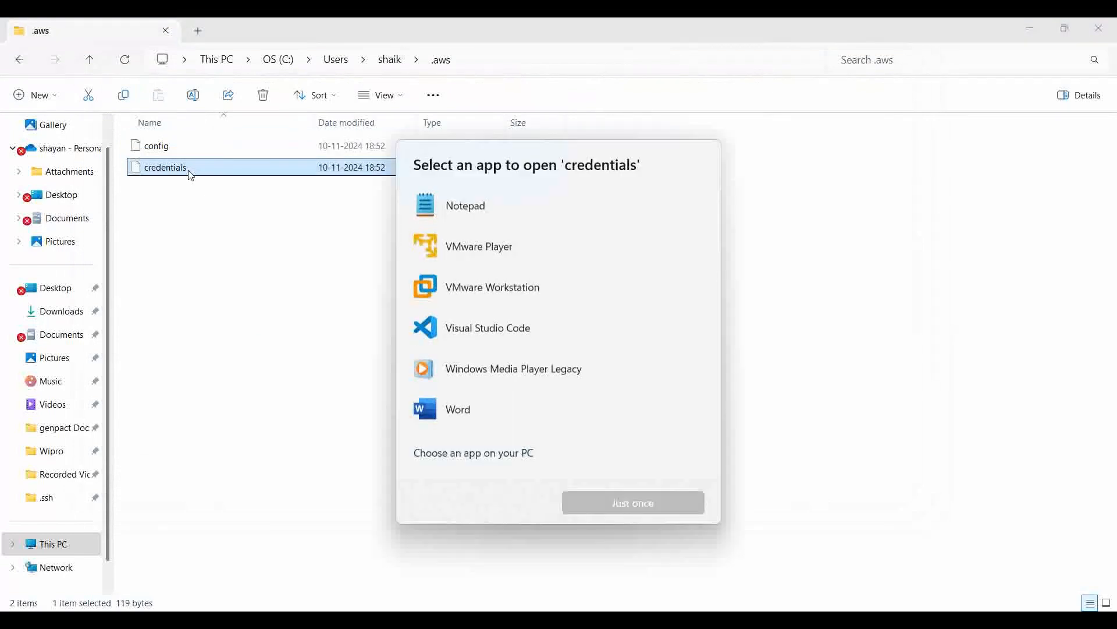
left_click(474, 211)
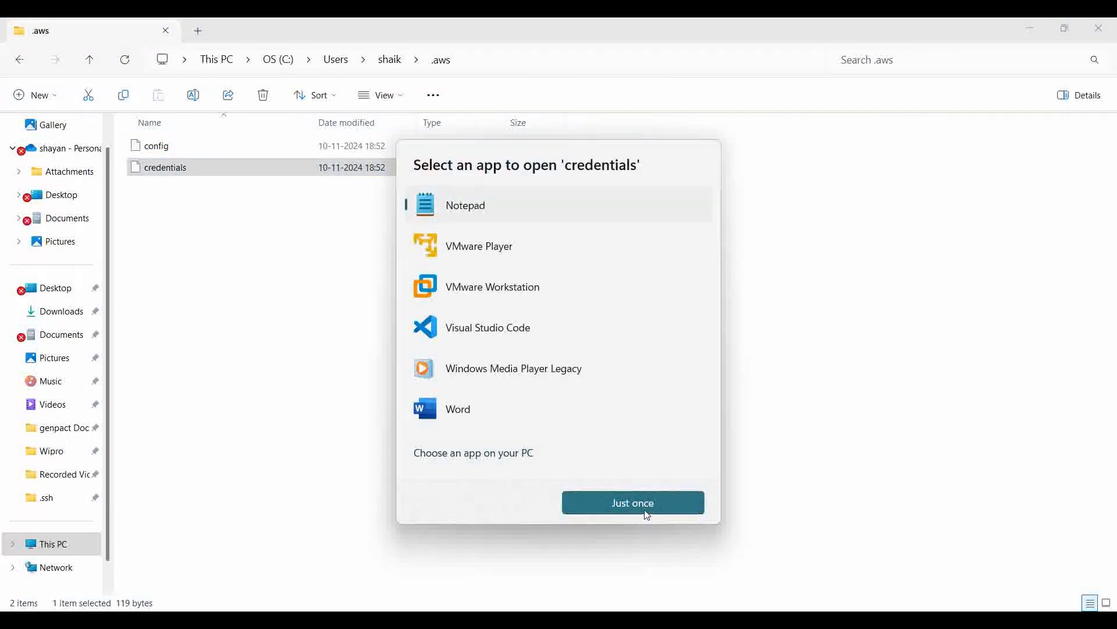
left_click(648, 504)
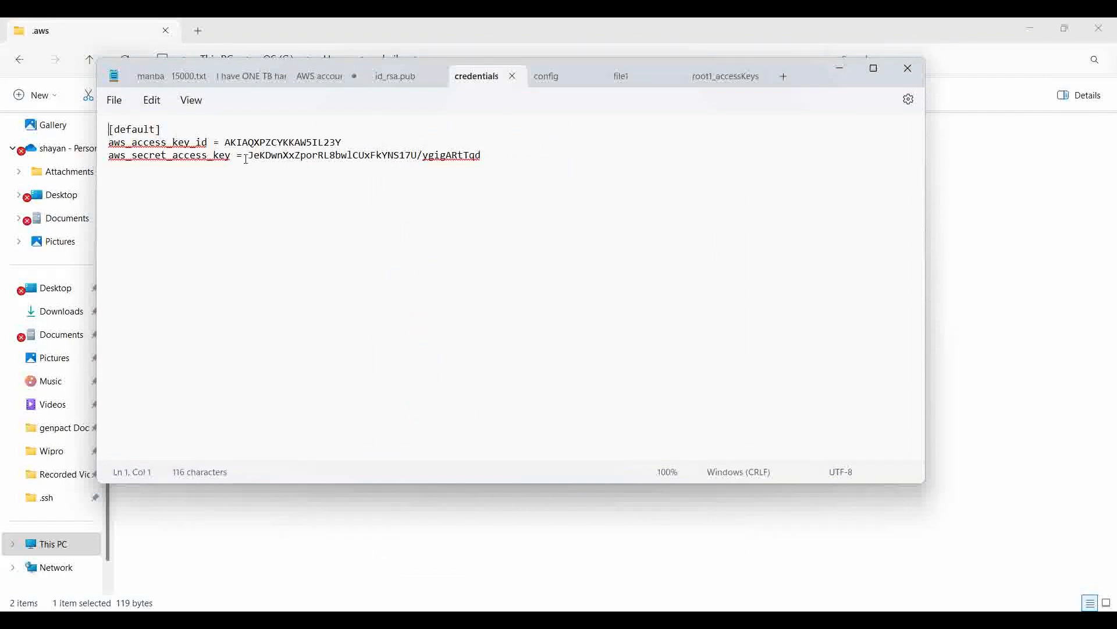
key("alt+space")
key("c")
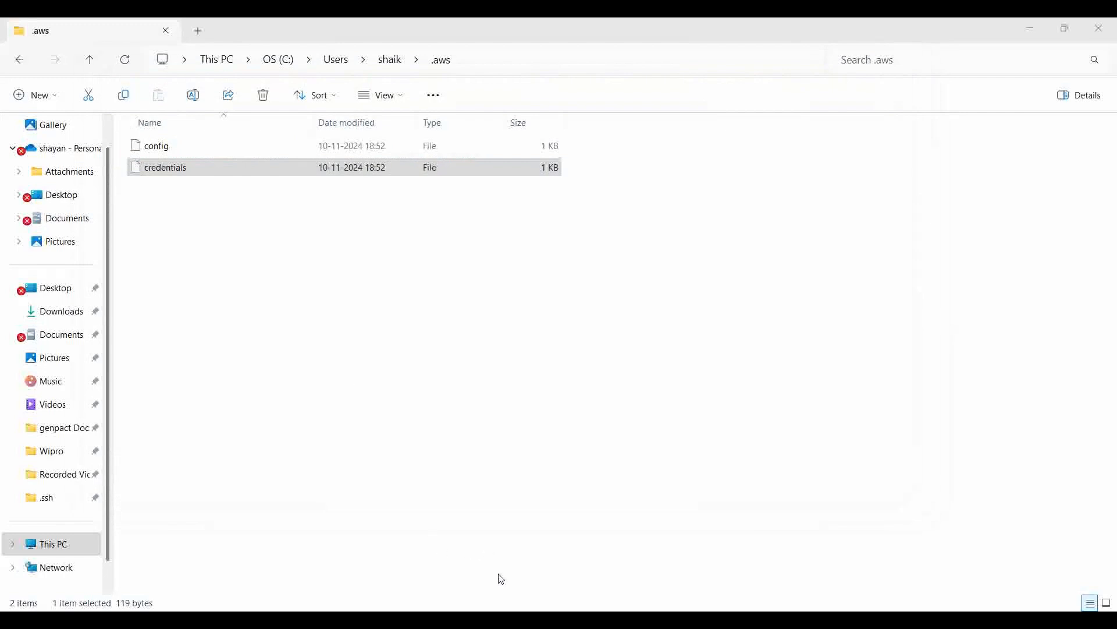
Step: Switch back to the MINGW64 terminal in /d/project1 and bring up a fresh prompt
mouse_move(515, 606)
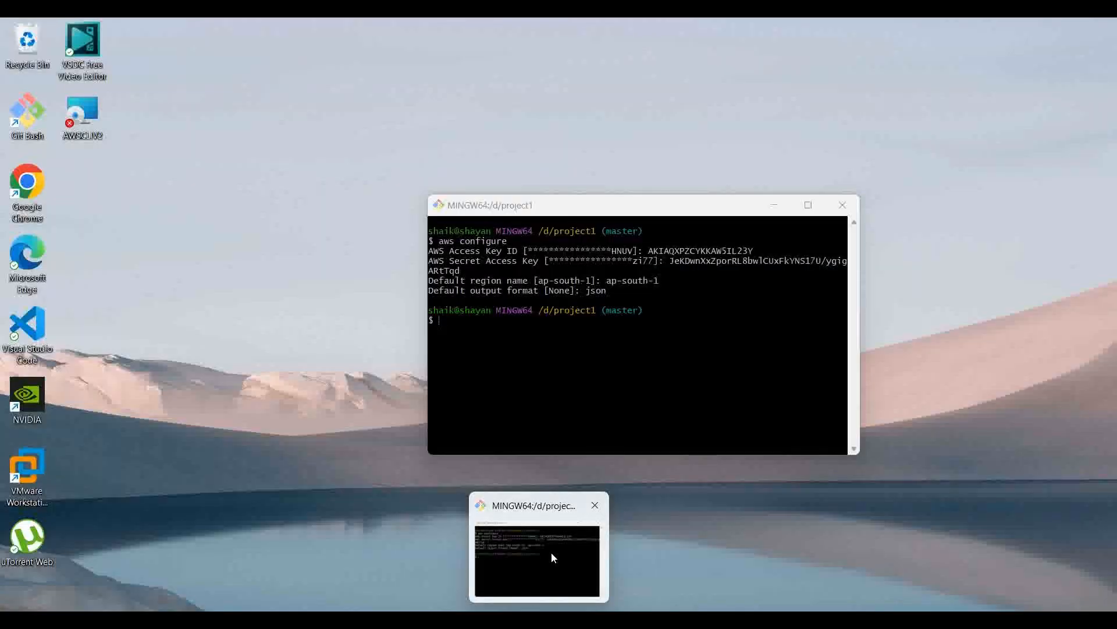
left_click(550, 551)
key("Return")
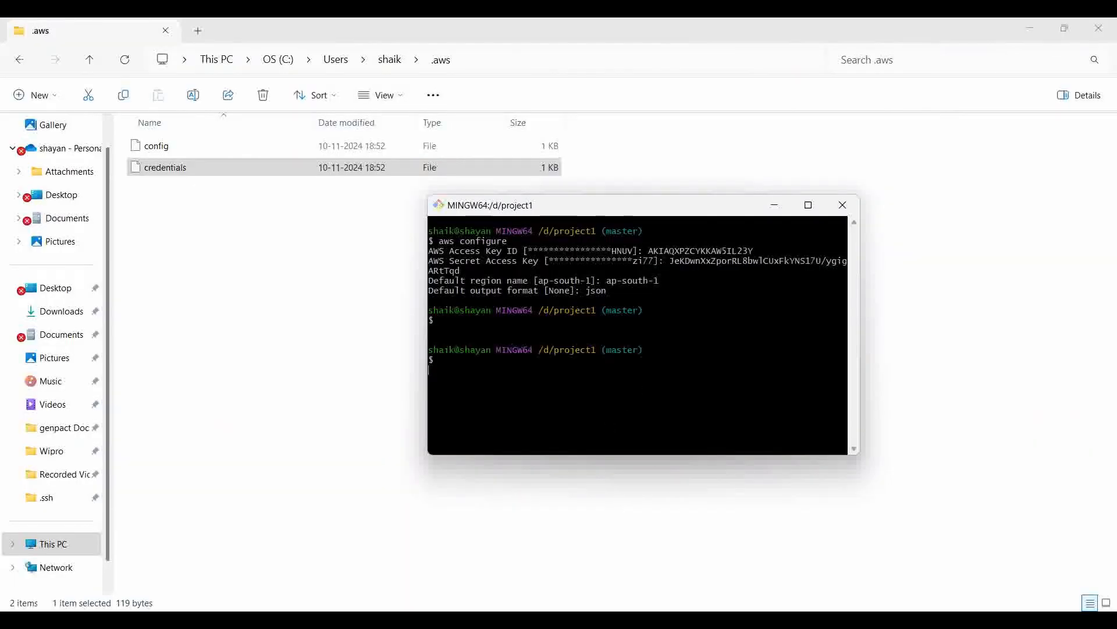
Step: Clear the terminal and list the account's S3 buckets with aws s3 ls
key("Return")
type("clear")
key("Return")
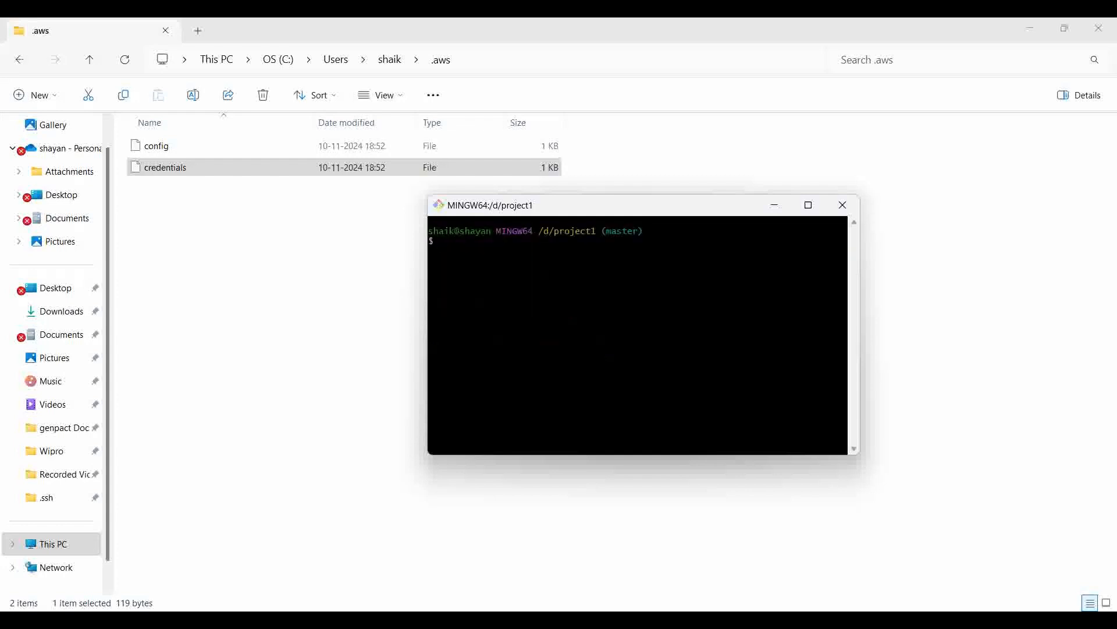
type("aws s3 ls")
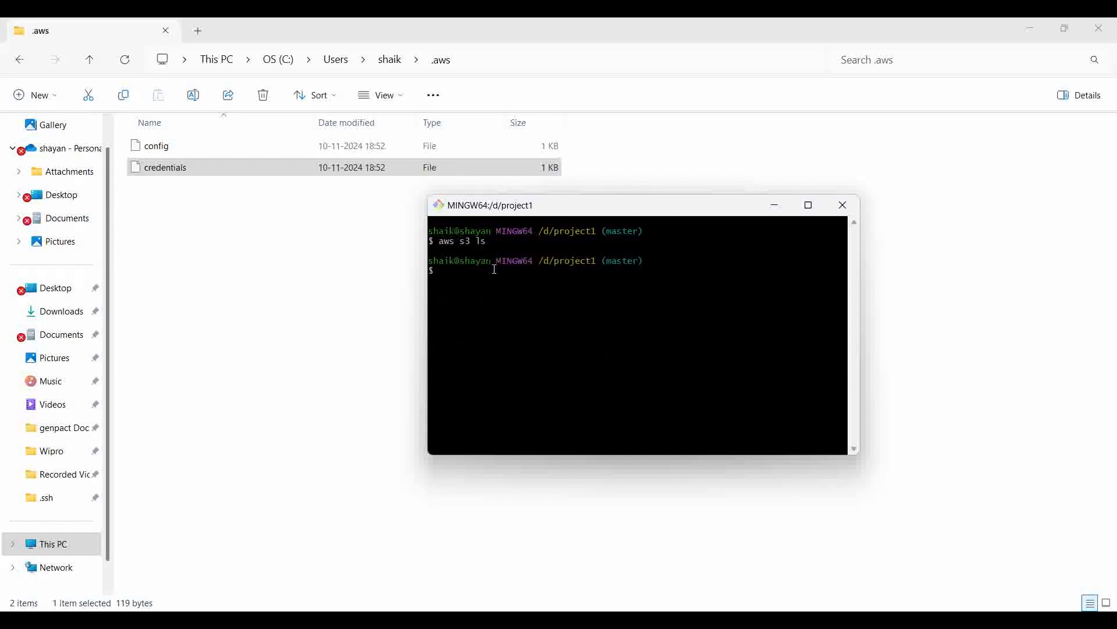
Step: Switch to the AWS console in Chrome and open the S3 service from the recently visited services
mouse_move(443, 620)
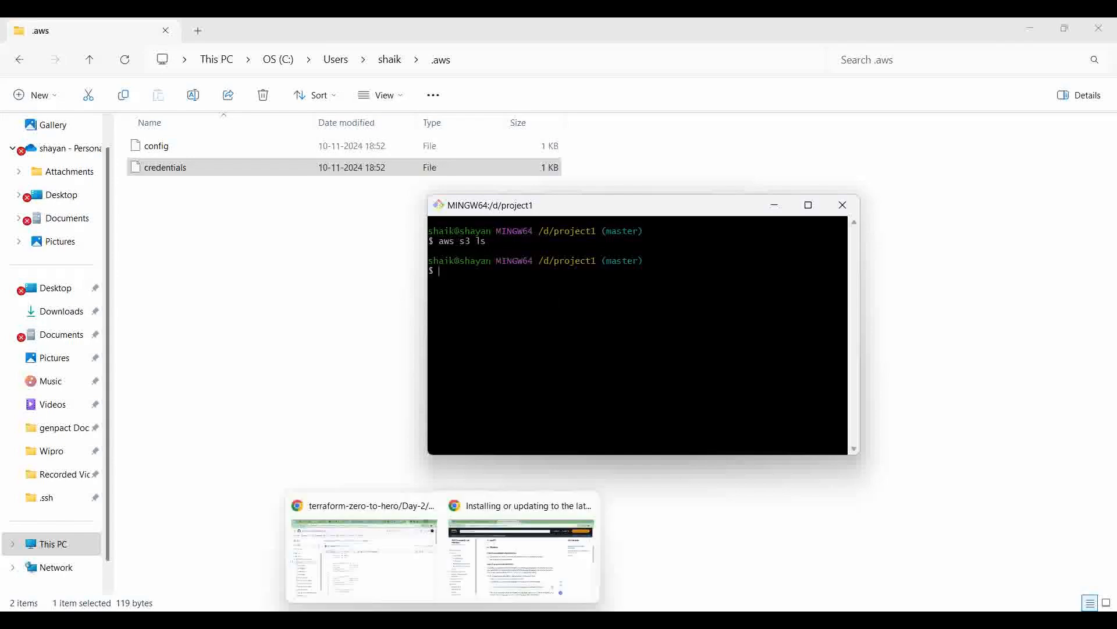
left_click(496, 565)
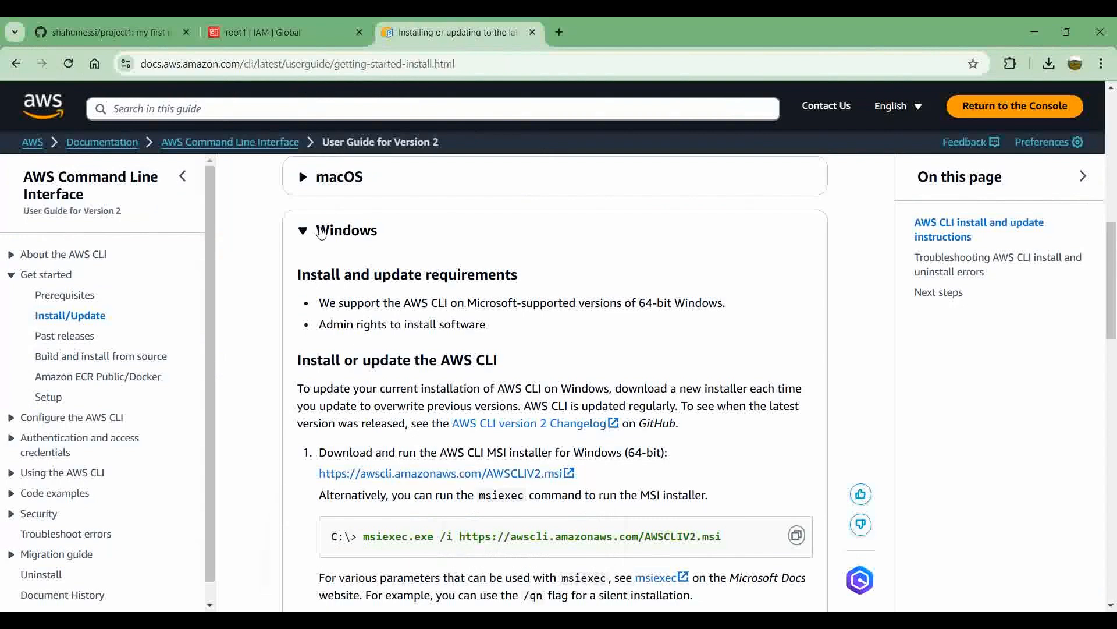
scroll(319, 230, "up", 10)
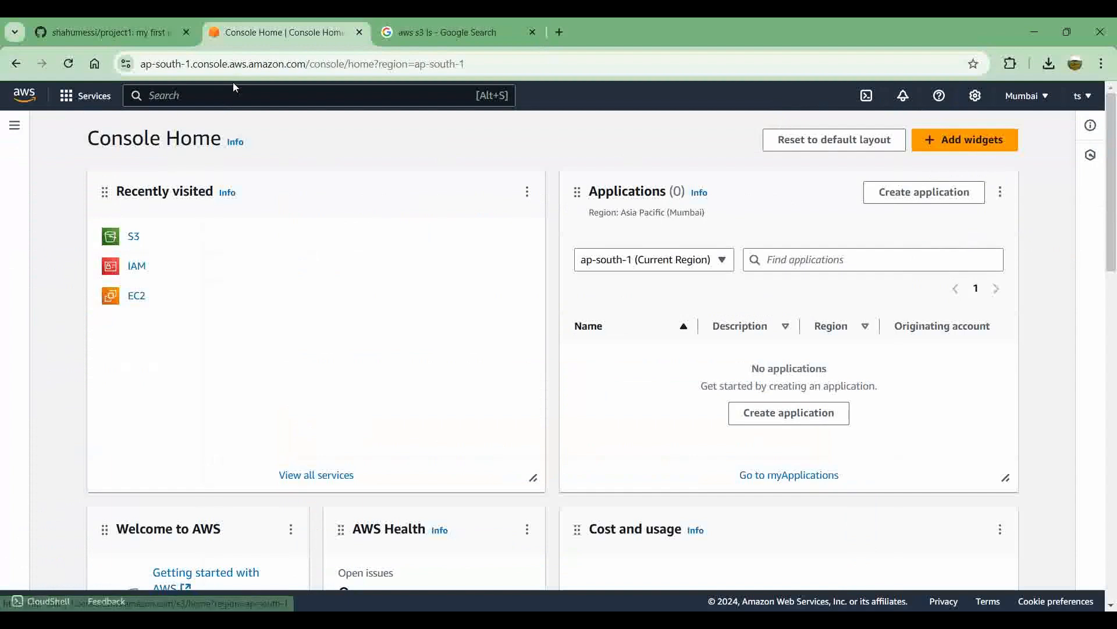
left_click(135, 240)
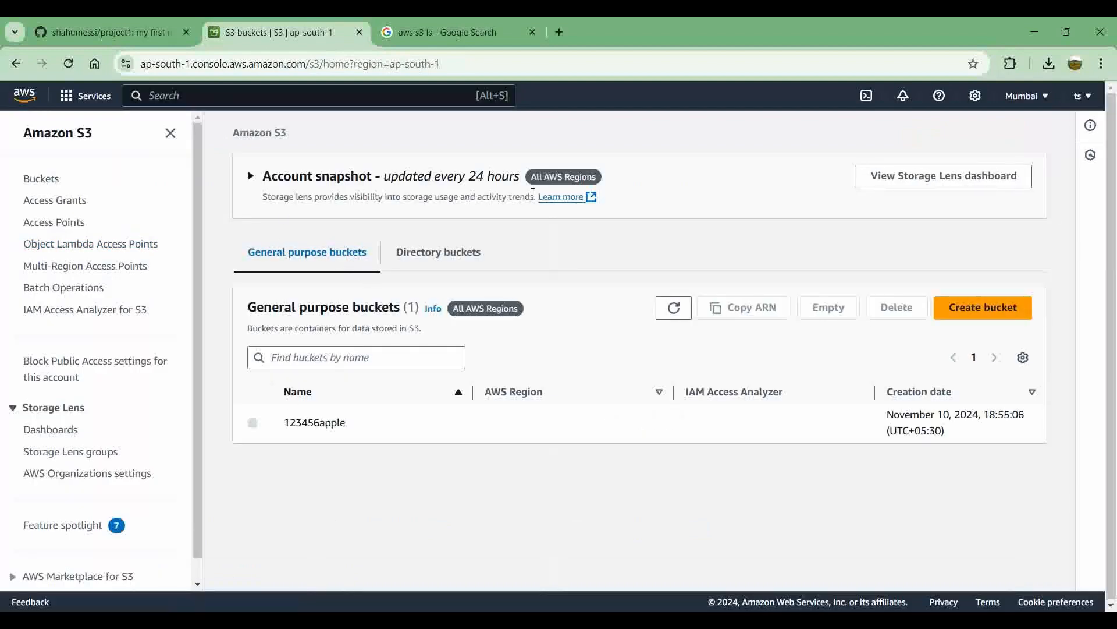
Step: Create an S3 bucket named 1234567apple with the default settings, and check the selected region in the console's region list
left_click(998, 313)
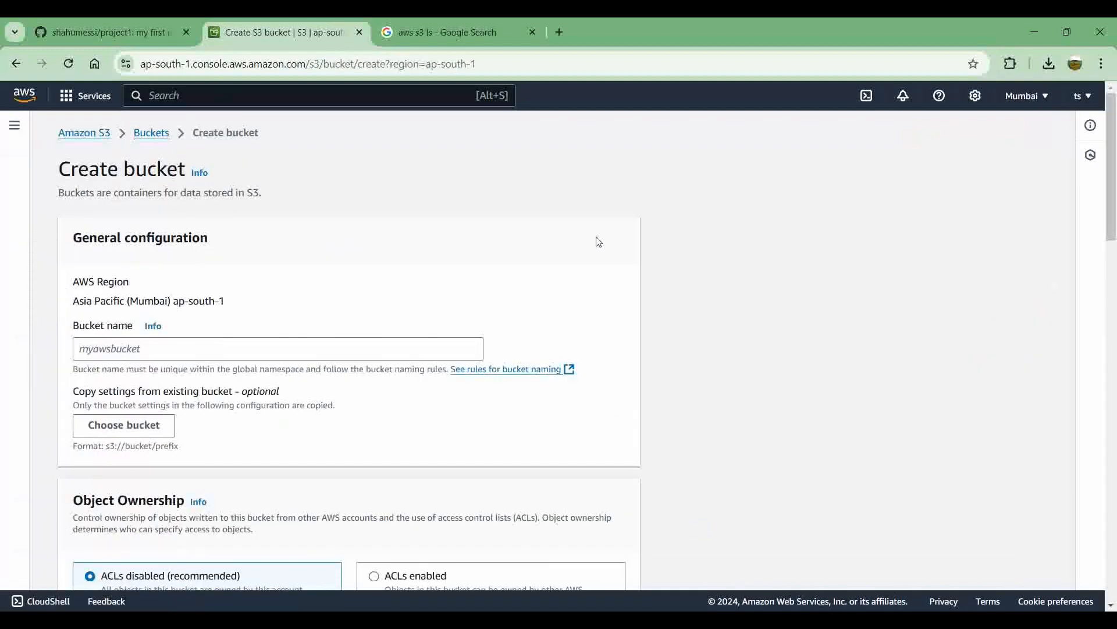
left_click(134, 346)
type("1234567")
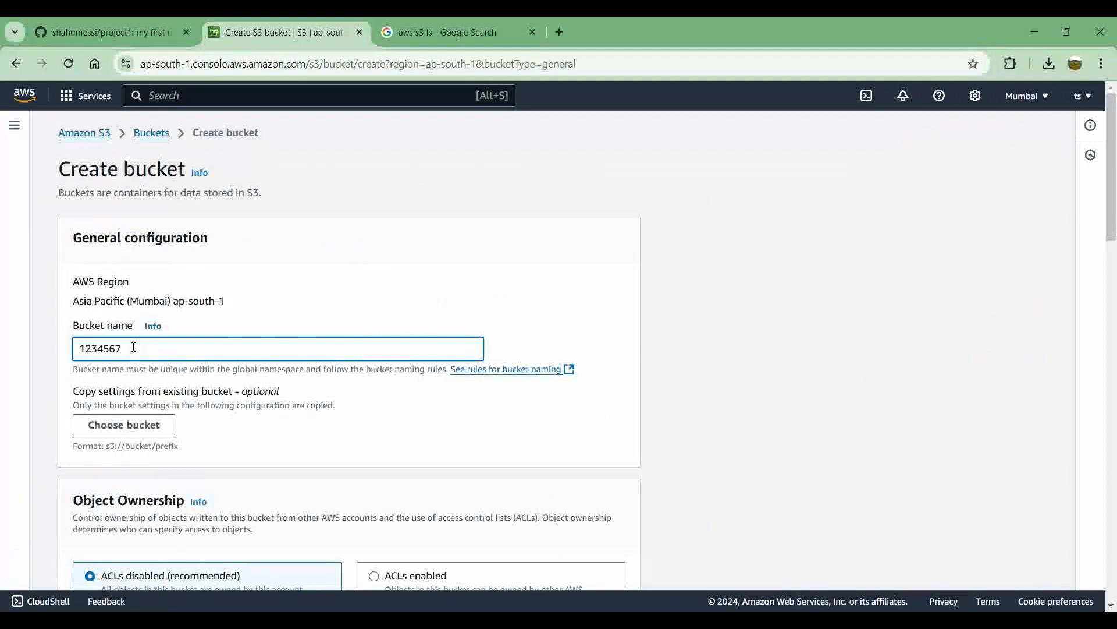
type("apple")
scroll(280, 384, "down", 20)
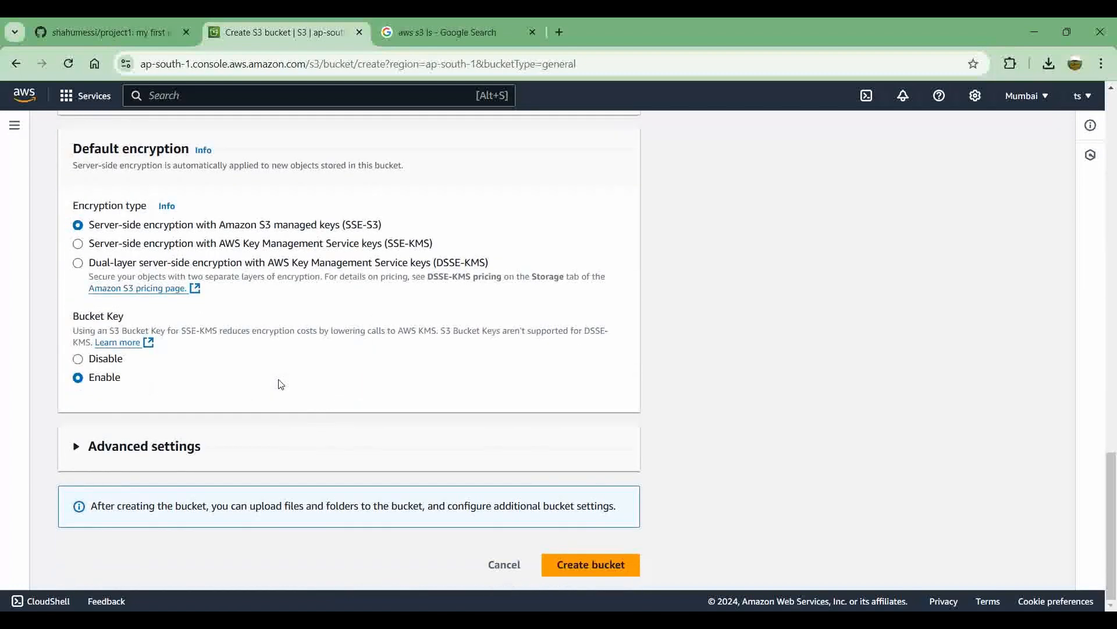
left_click(584, 563)
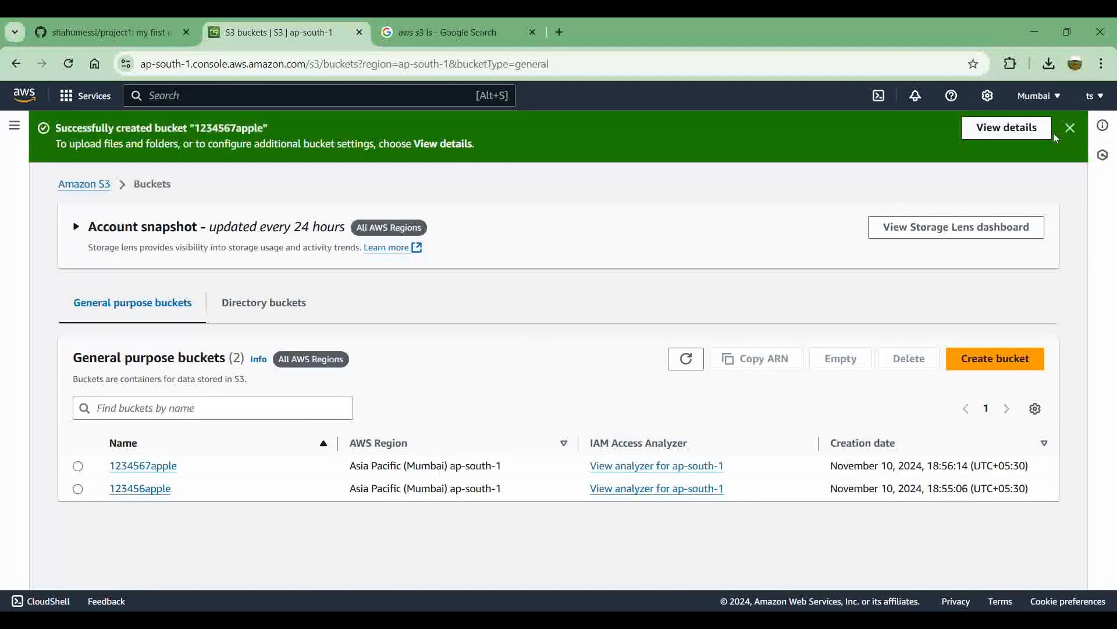
left_click(1040, 96)
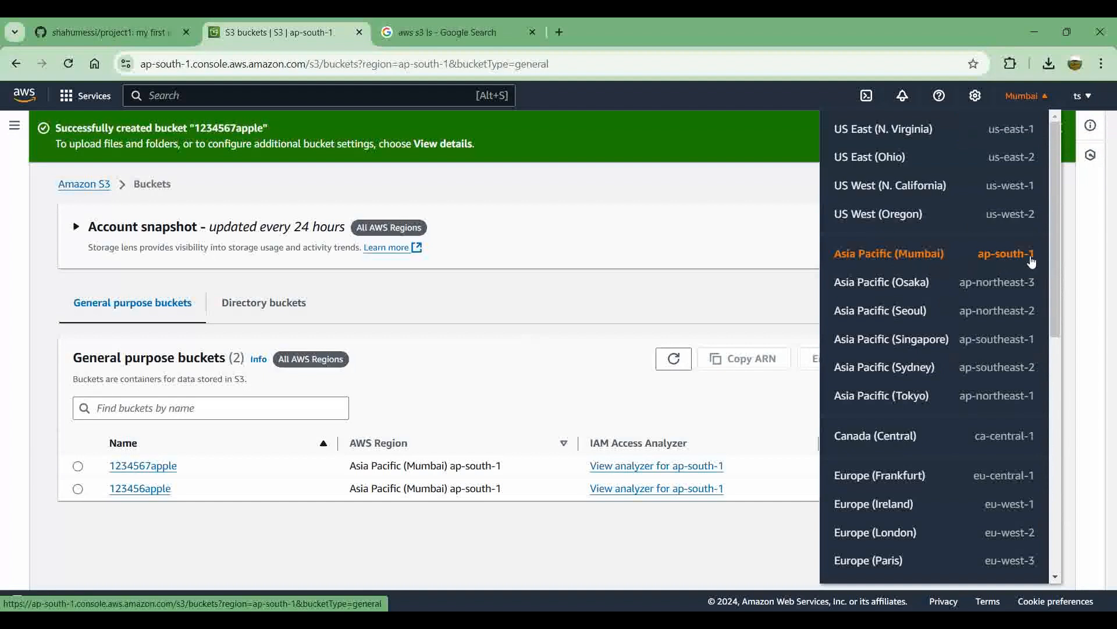
left_click(685, 247)
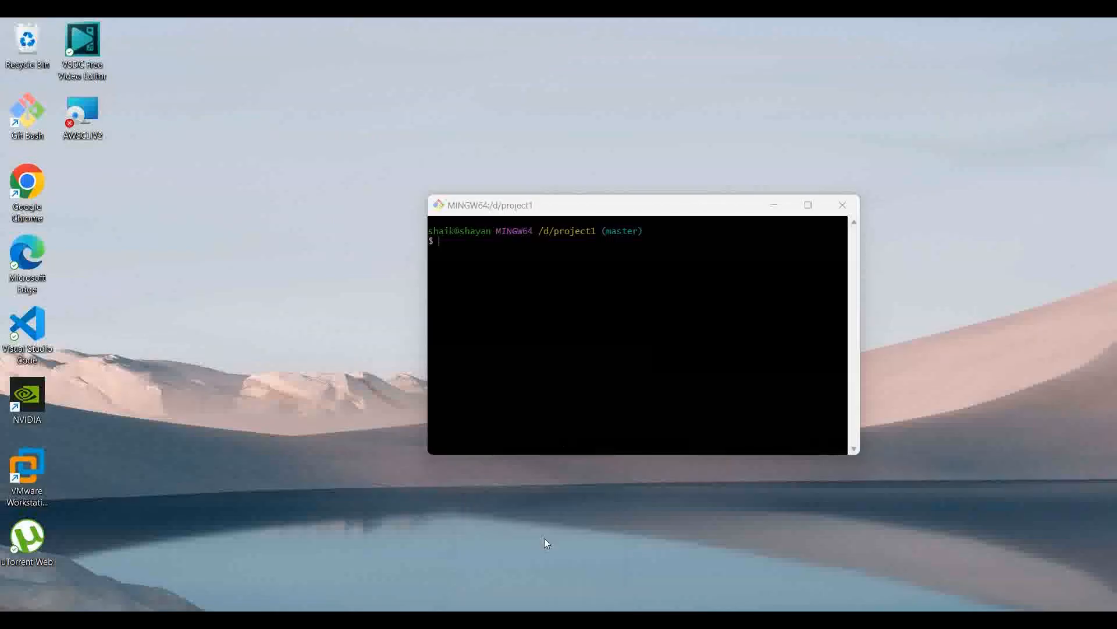
Step: Switch back to the MINGW64 terminal and list the S3 buckets again with aws s3 ls
left_click(544, 537)
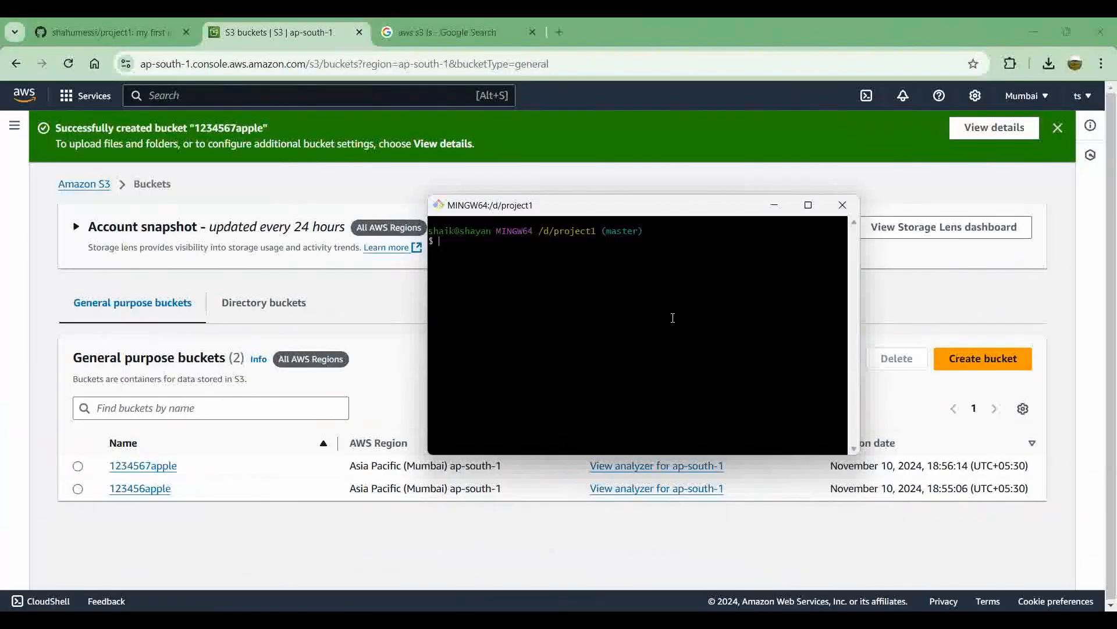
type("aws s3 ls")
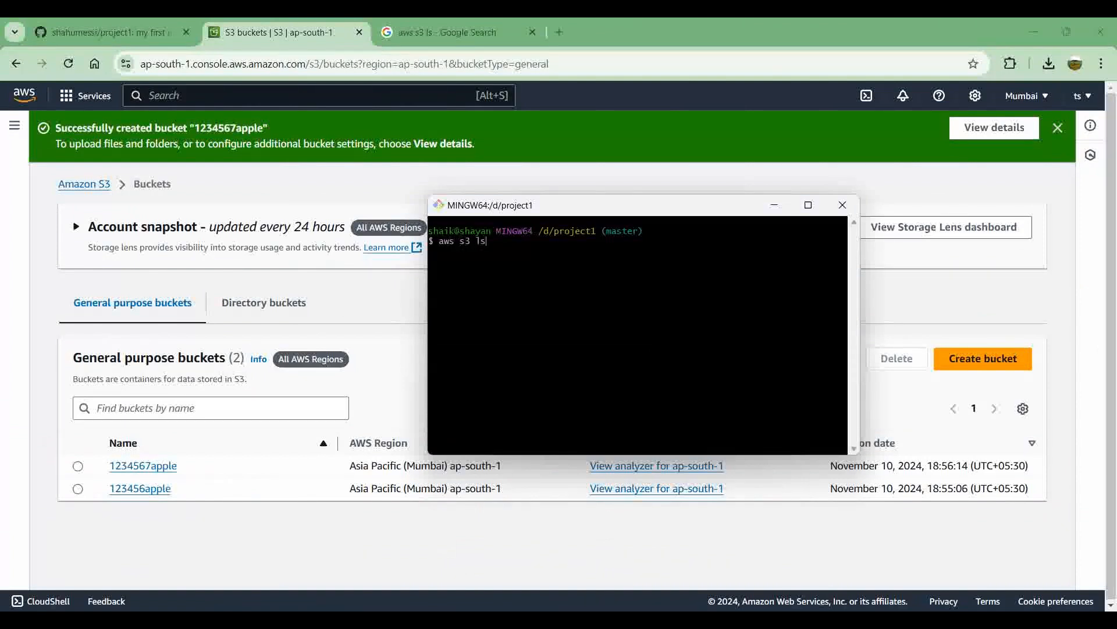